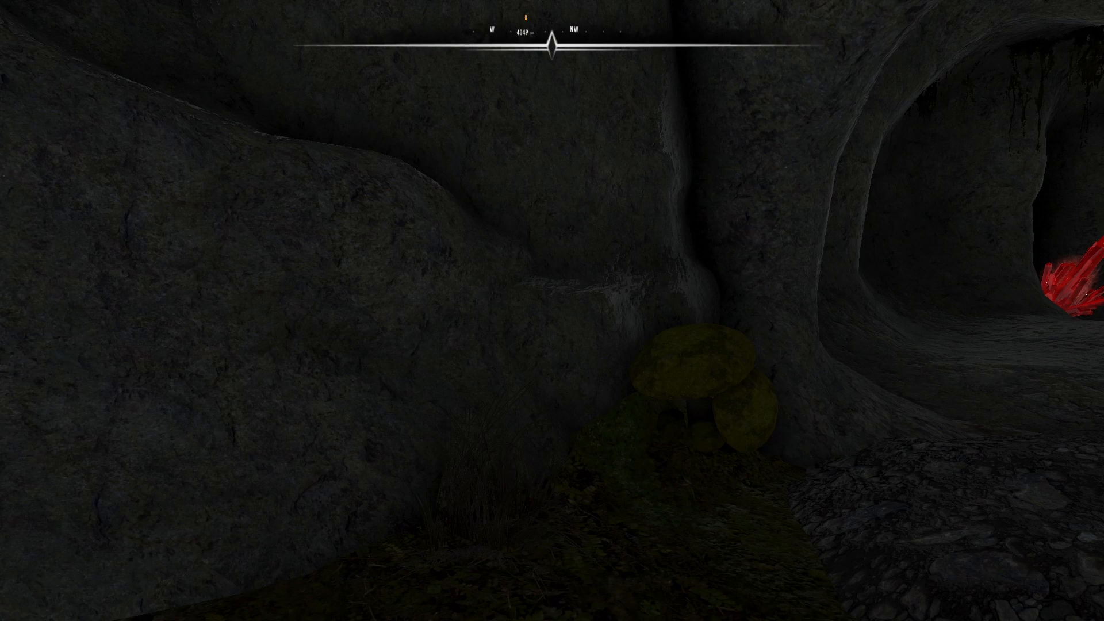
# - Walk north through the cave past the red and green crystals and open the purple-blue curtain at the end
pyautogui.press('w')
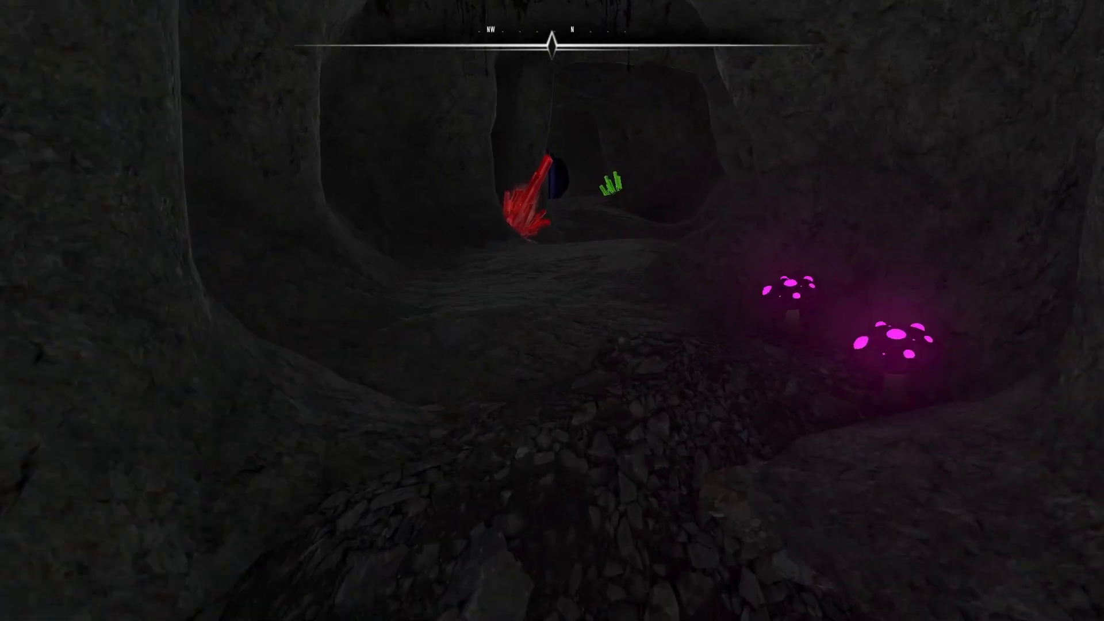
pyautogui.press('w')
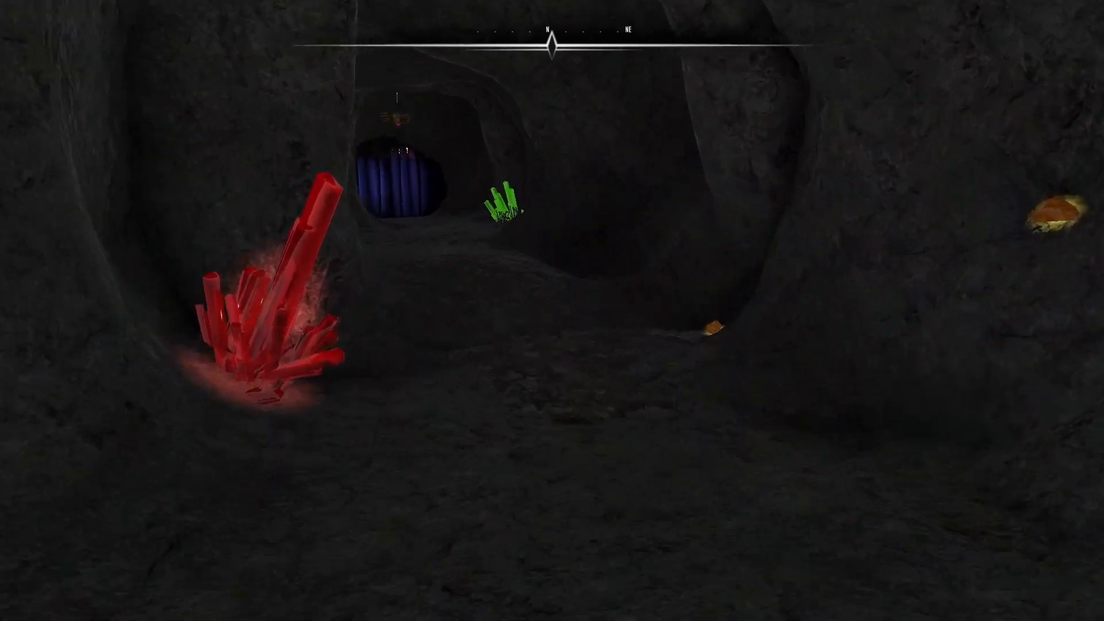
pyautogui.press('w')
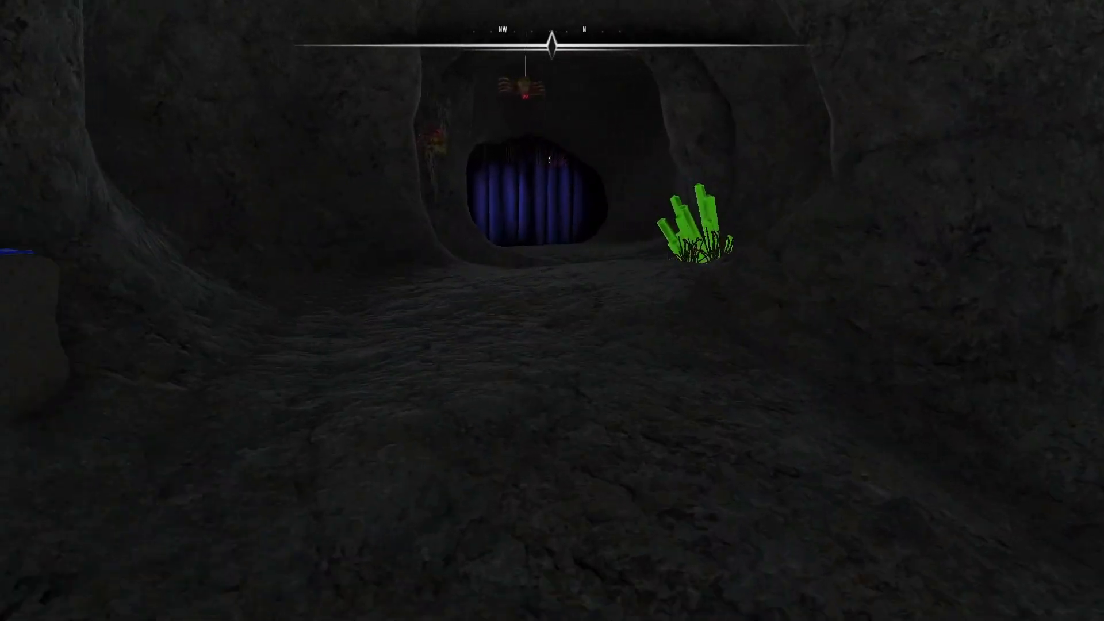
pyautogui.press('w')
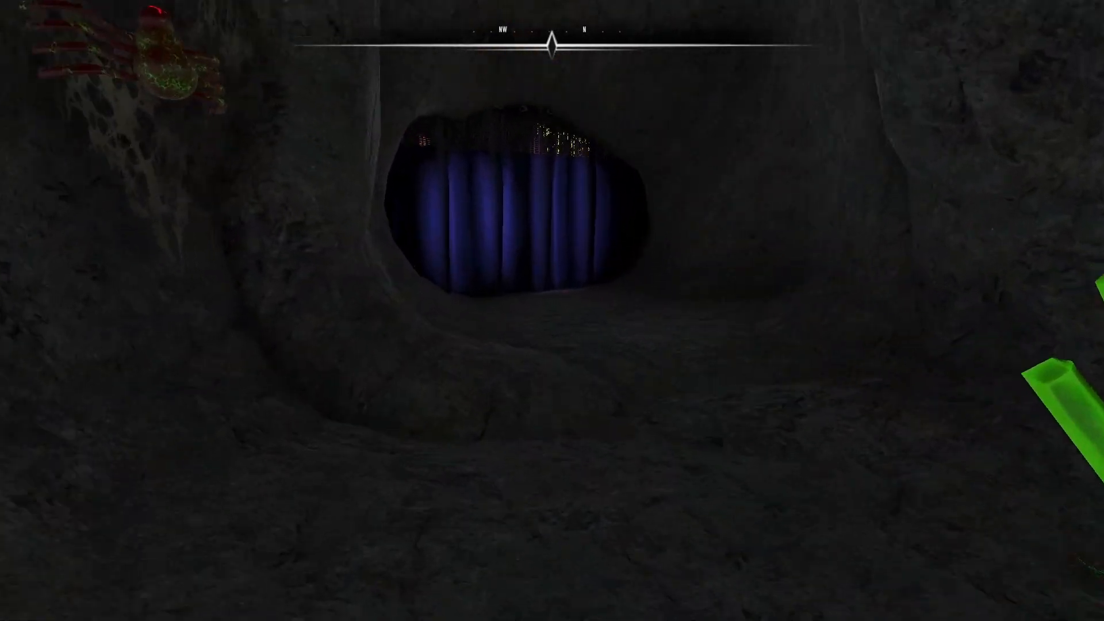
pyautogui.press('w')
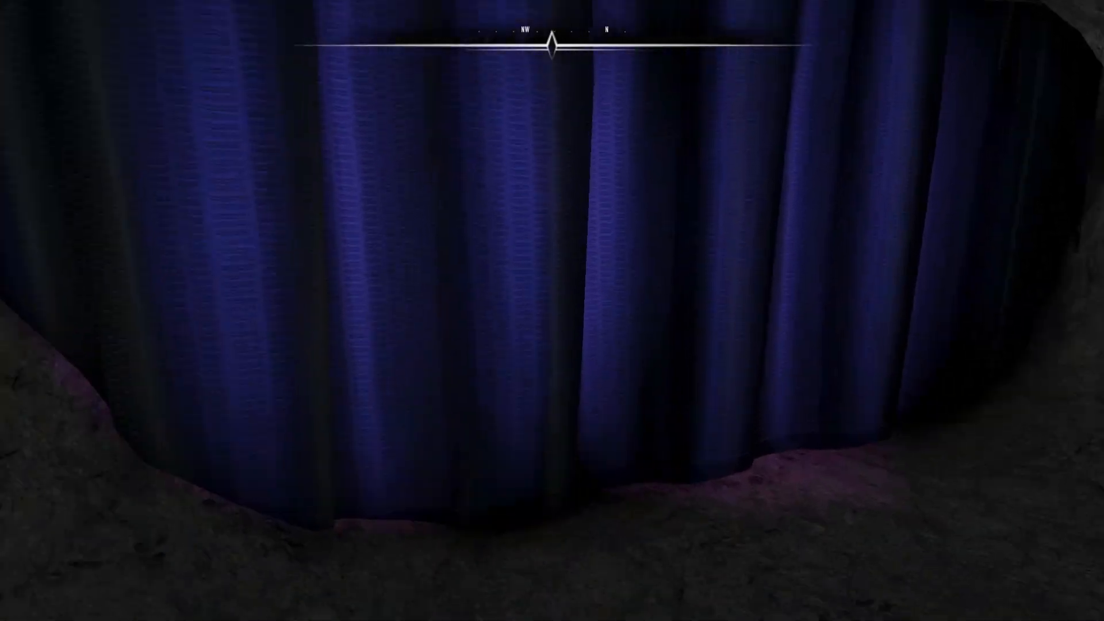
pyautogui.press('w')
pyautogui.press('e')
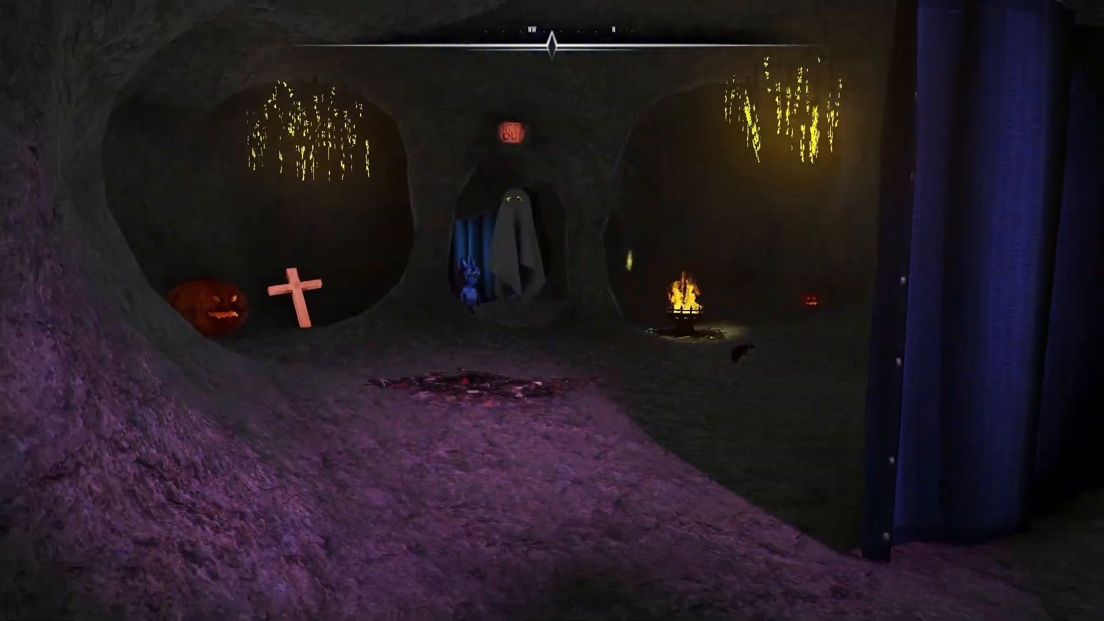
# - Cross the Halloween chamber past the fire bowl and go through the blue curtain beyond the two horned monster figures
pyautogui.press('w')
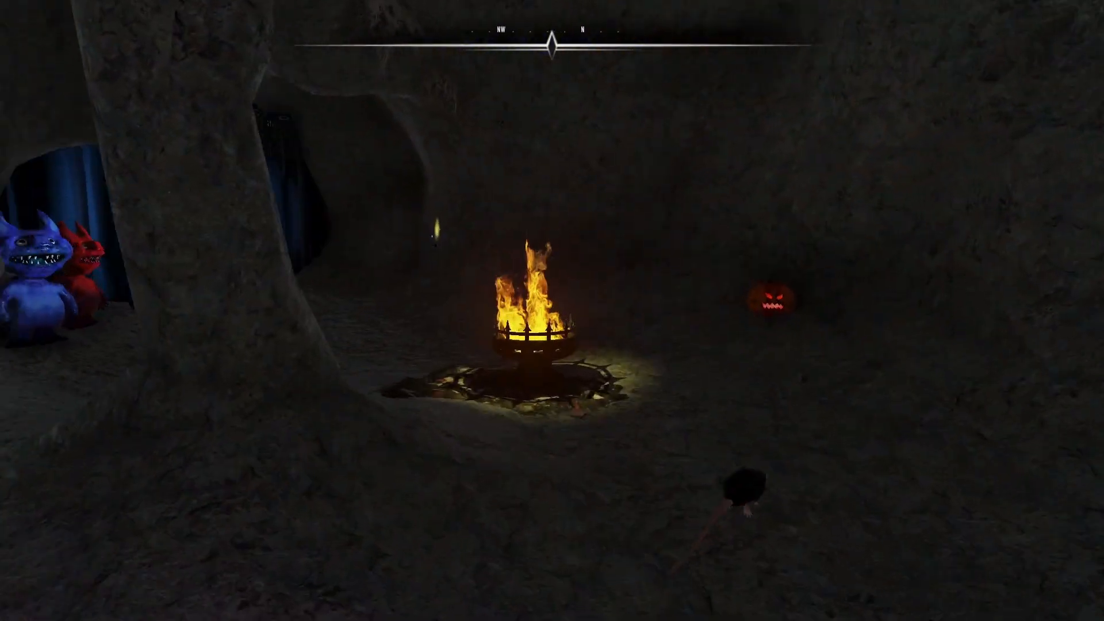
pyautogui.press('w')
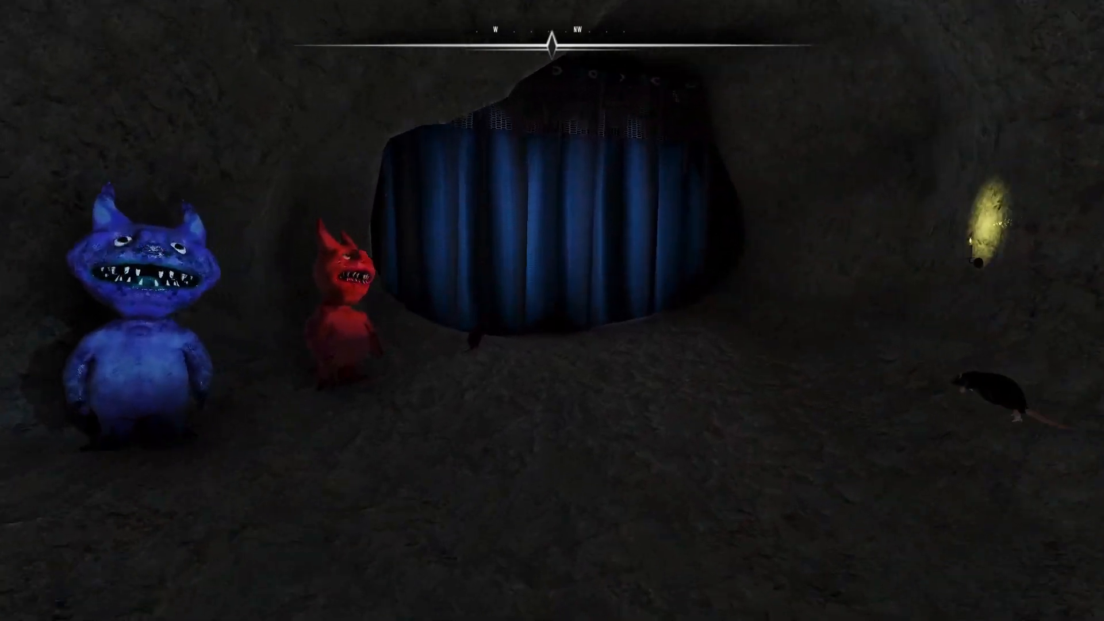
pyautogui.press('w')
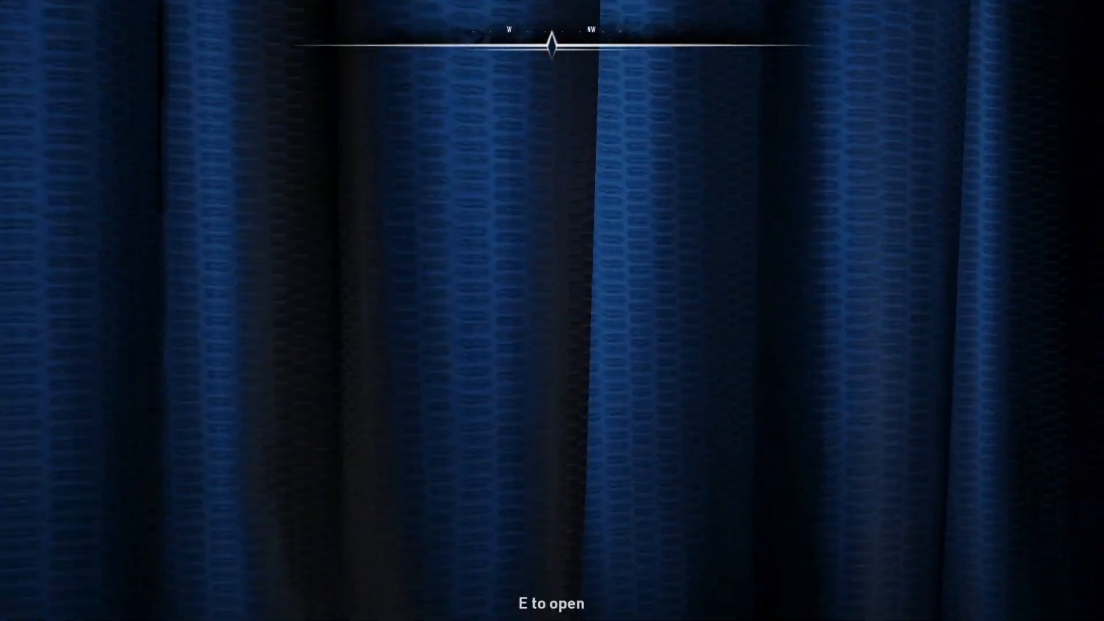
pyautogui.press('e')
pyautogui.press('w')
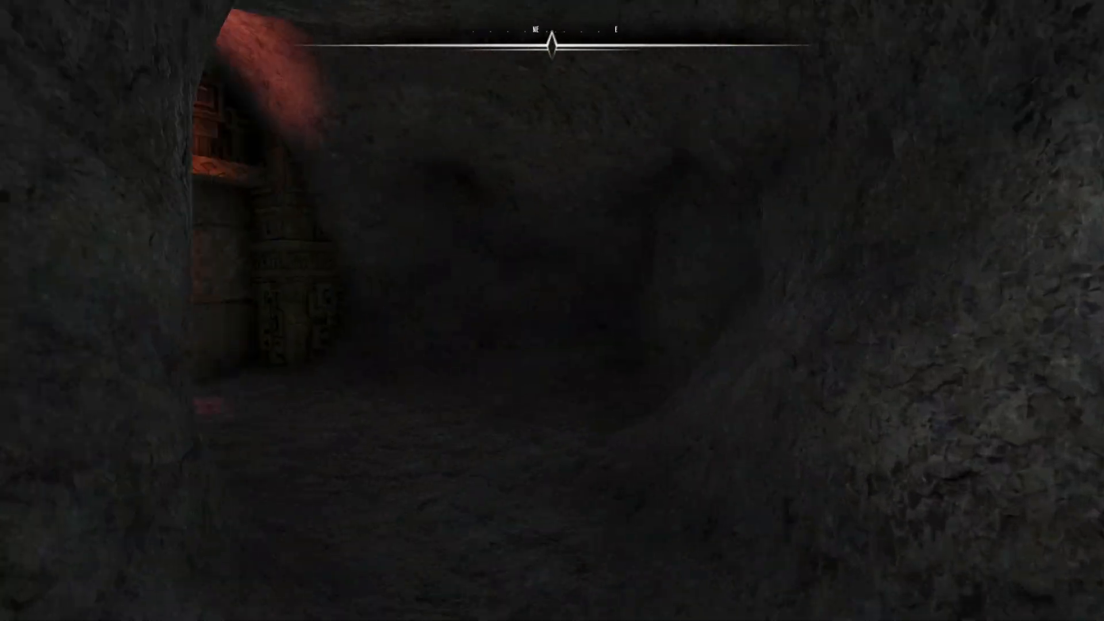
# - Follow the red-lit stone passage past the painted wall mural to the cave facing the branch-framed opening
pyautogui.press('w')
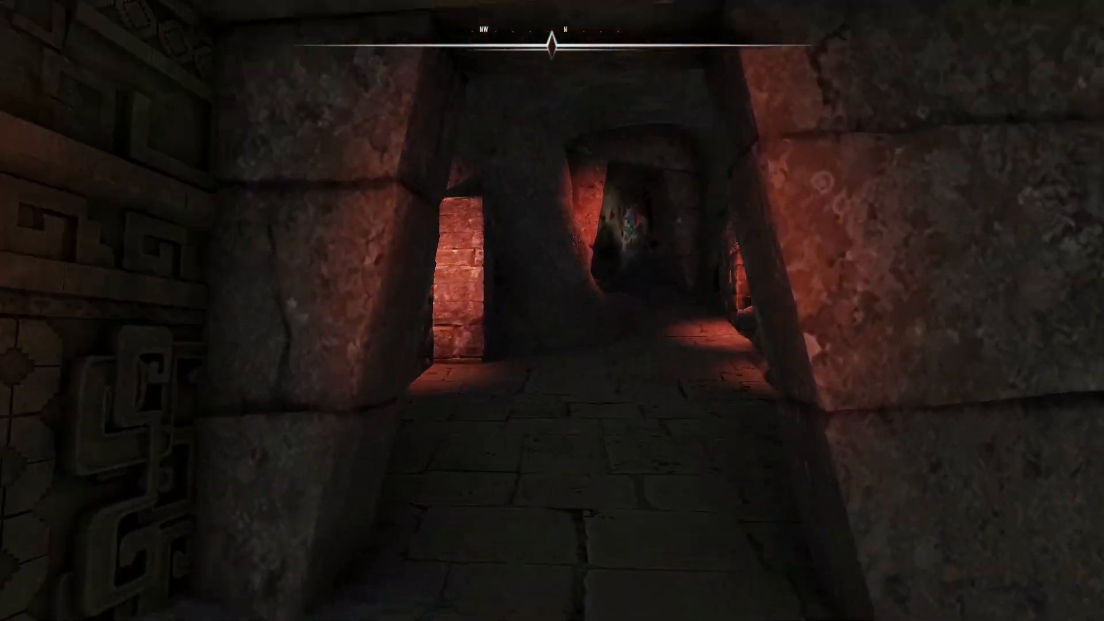
pyautogui.press('w')
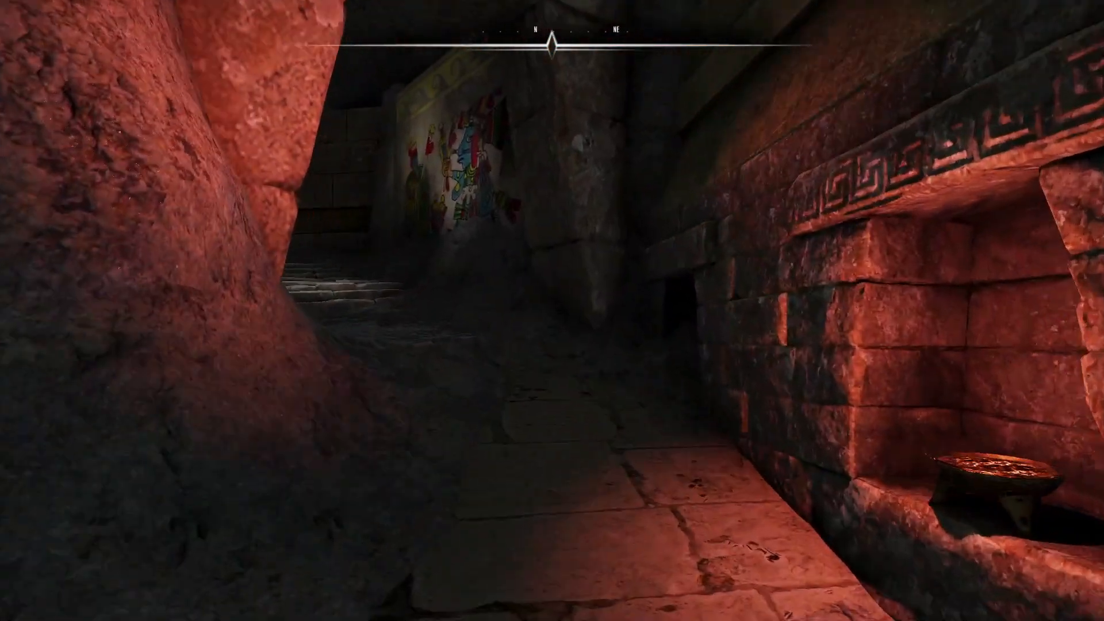
pyautogui.press('w')
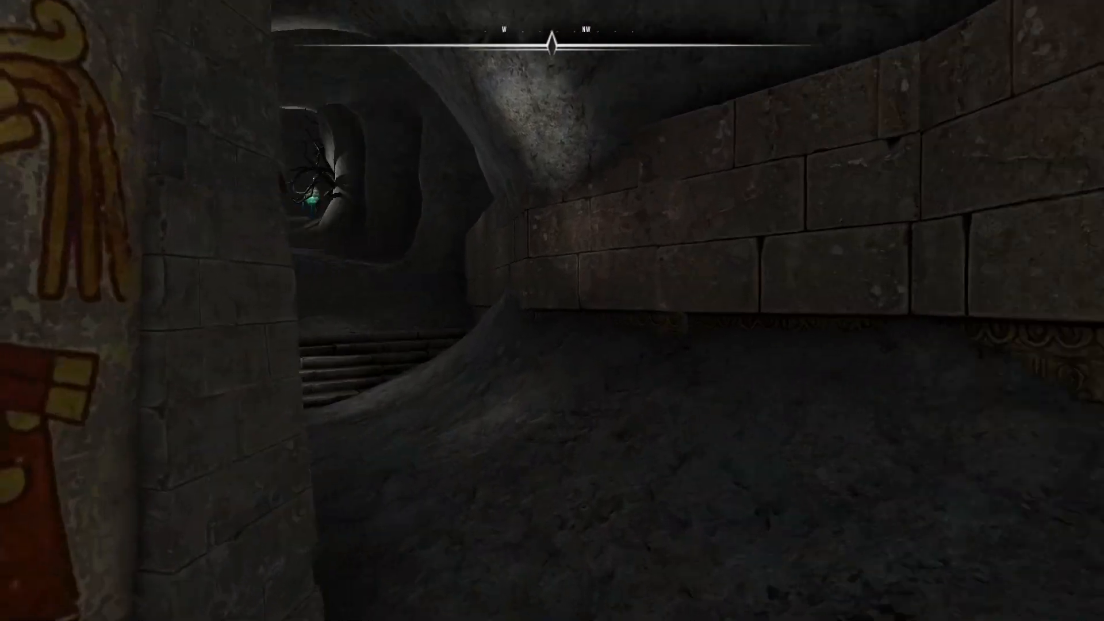
pyautogui.press('w')
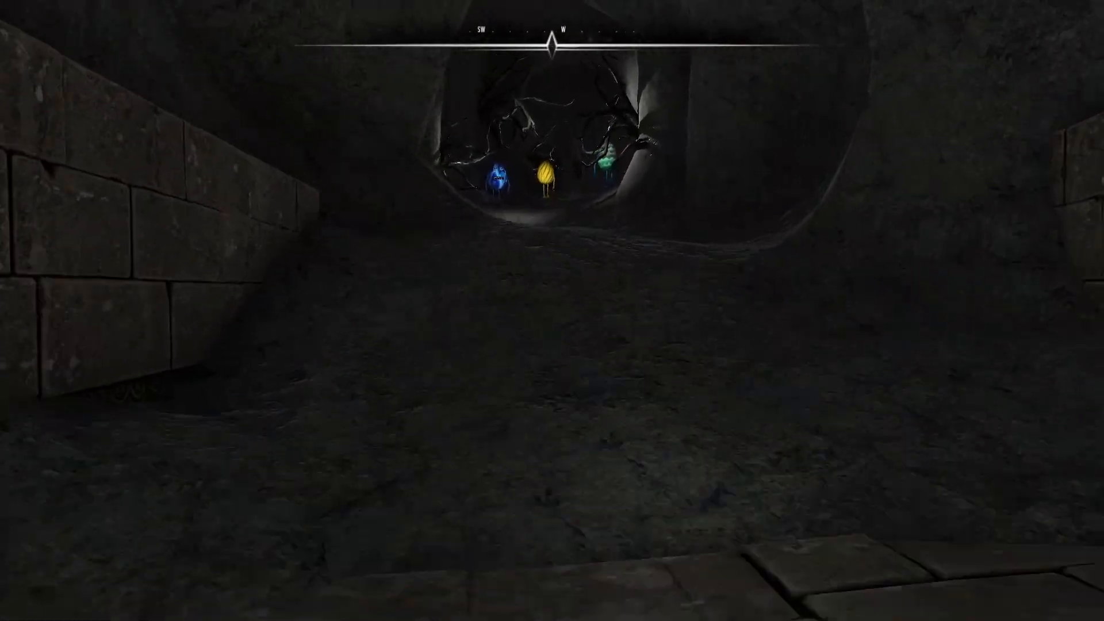
# - Walk west through the branch-framed opening and past the egg-shaped creatures to the far side of their cave
pyautogui.press('w')
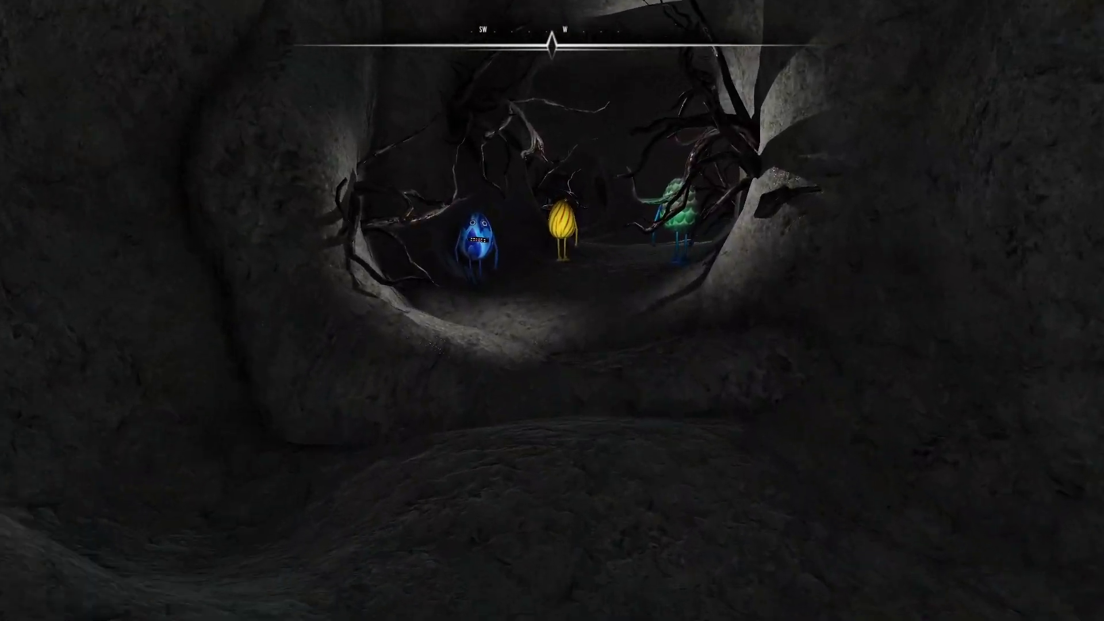
pyautogui.press('w')
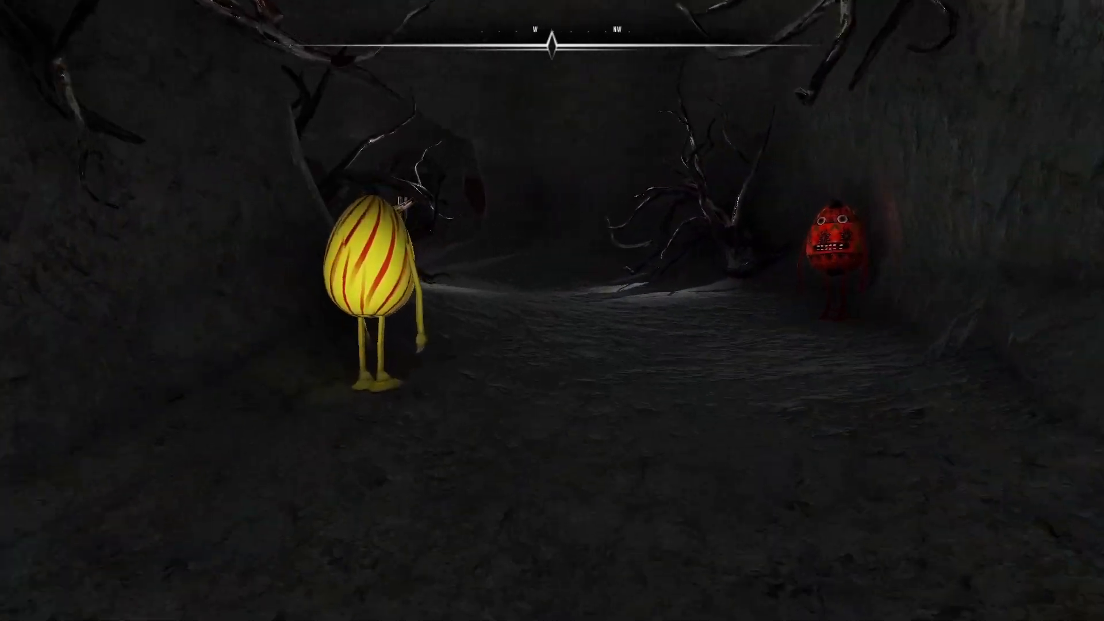
pyautogui.press('w')
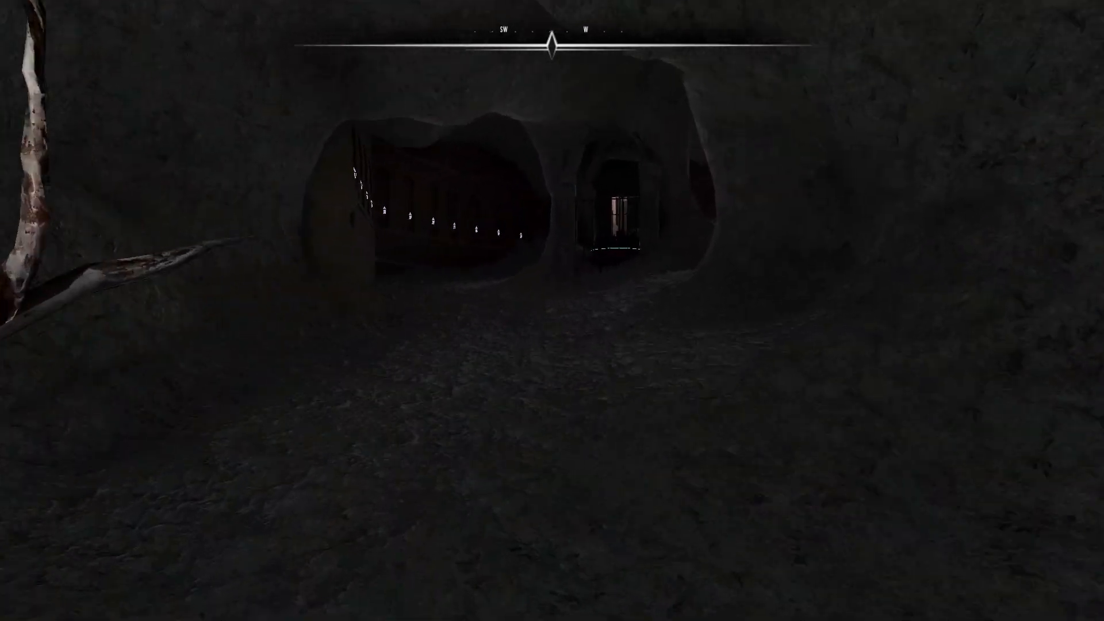
# - Walk through the lantern-lined brick hall, passing the railed arch, towards the lit doorway at the far end
pyautogui.press('w')
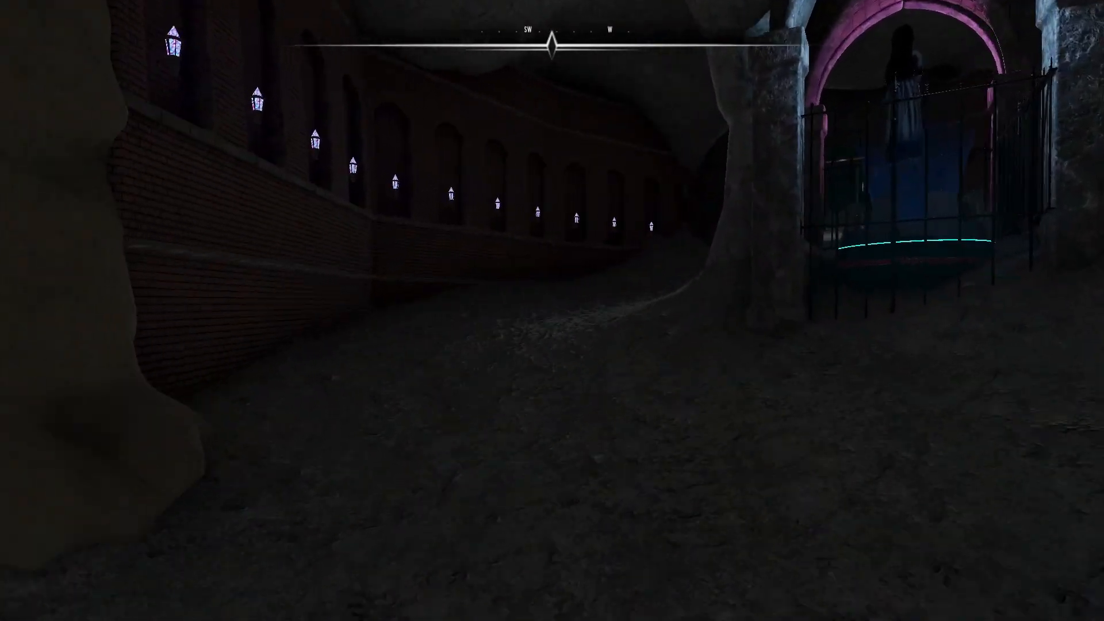
pyautogui.press('w')
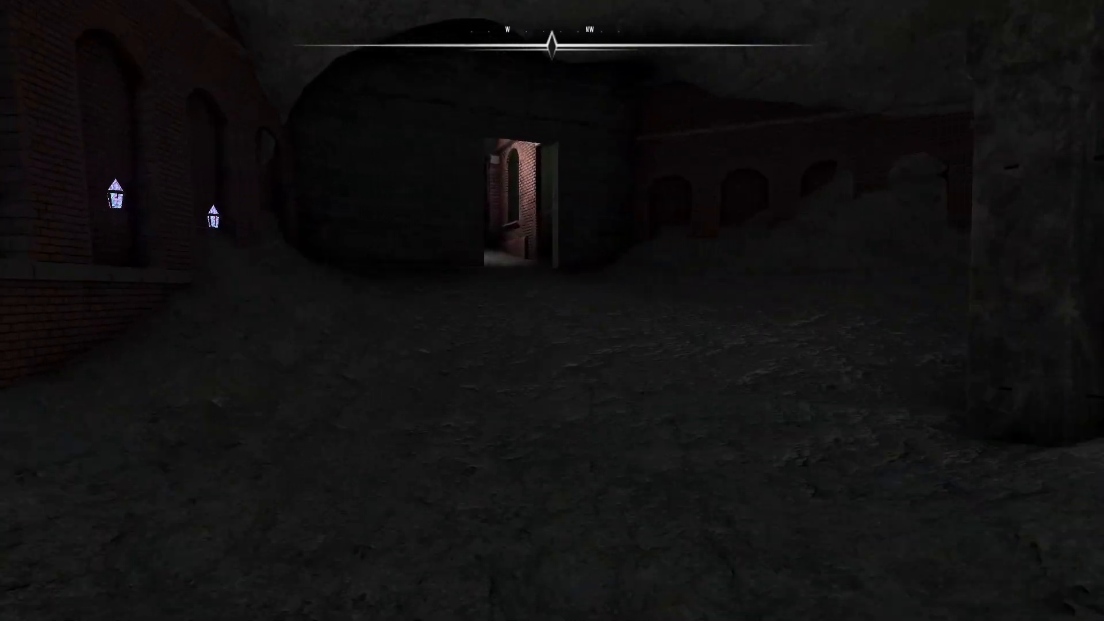
pyautogui.press('w')
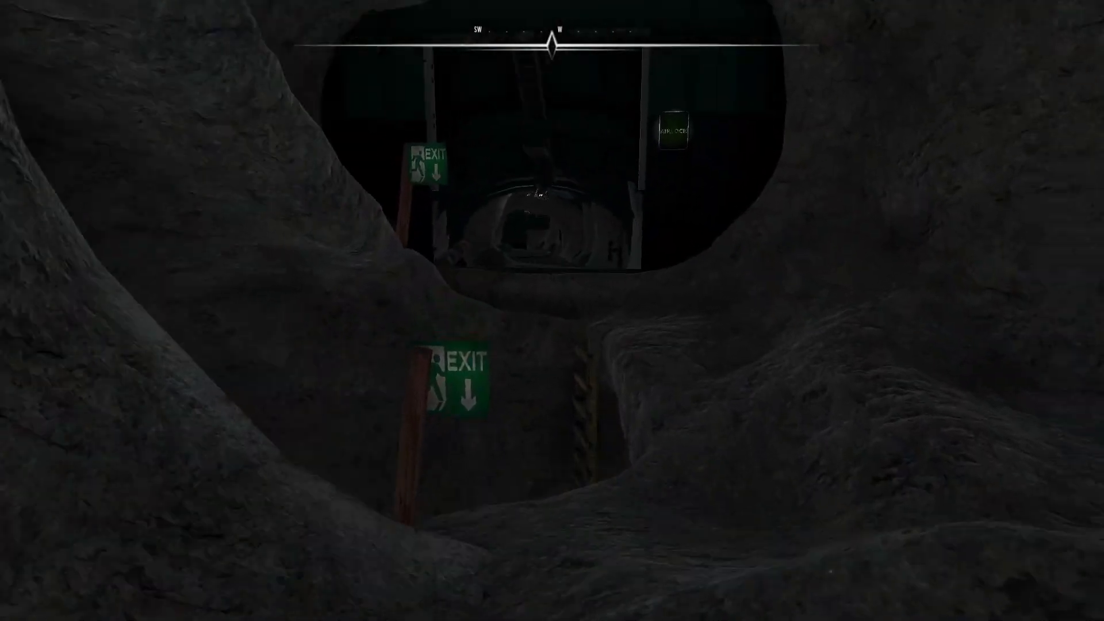
# - Go past the green exit signs beside the pit and enter the metal-framed tunnel to the west
pyautogui.press('w')
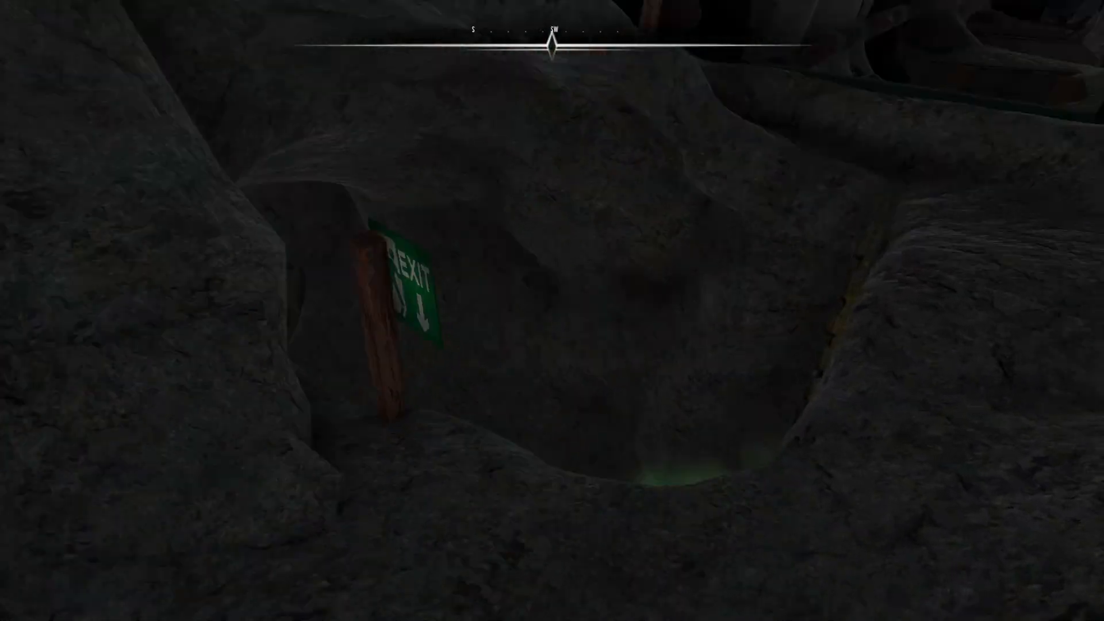
pyautogui.press('w')
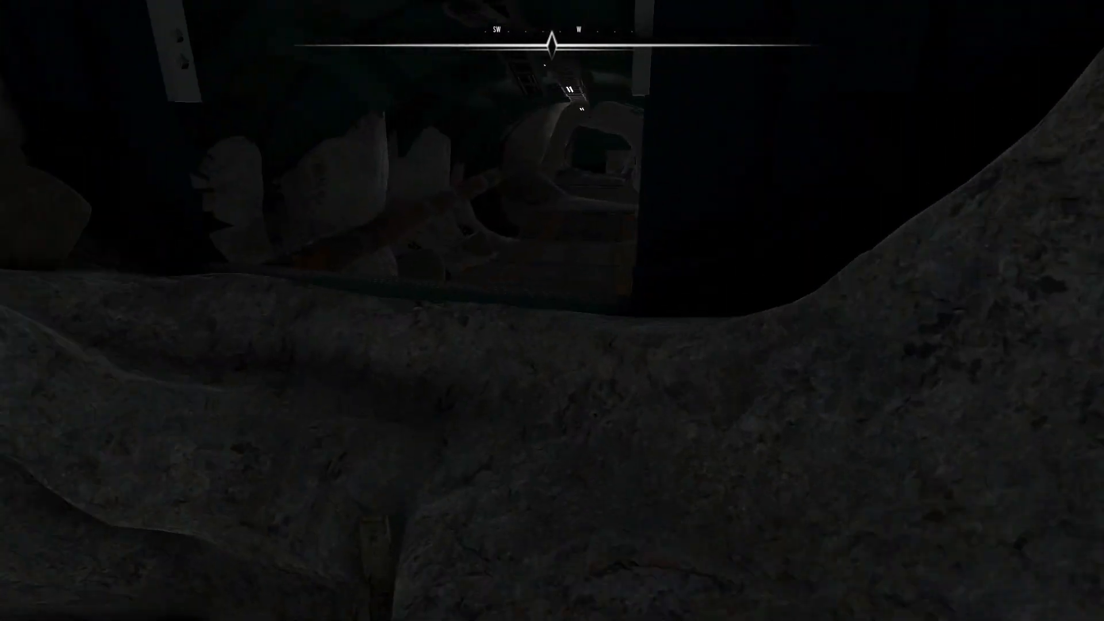
pyautogui.press('w')
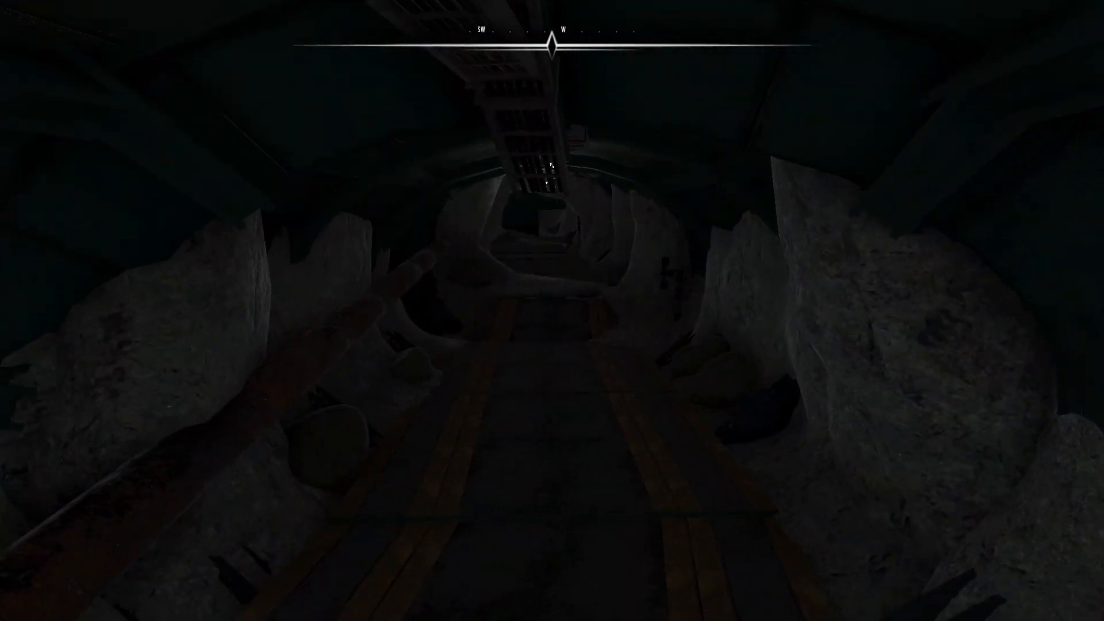
# - Follow the rubble-filled metal tunnel west and leave through the metal-framed doorway at its far end
pyautogui.press('w')
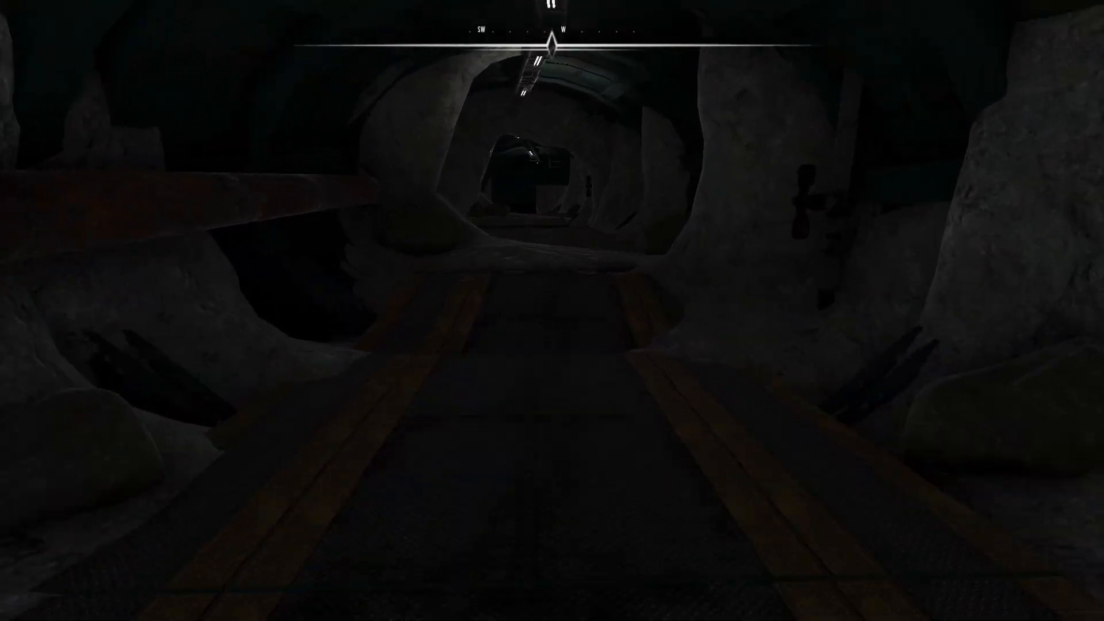
pyautogui.press('w')
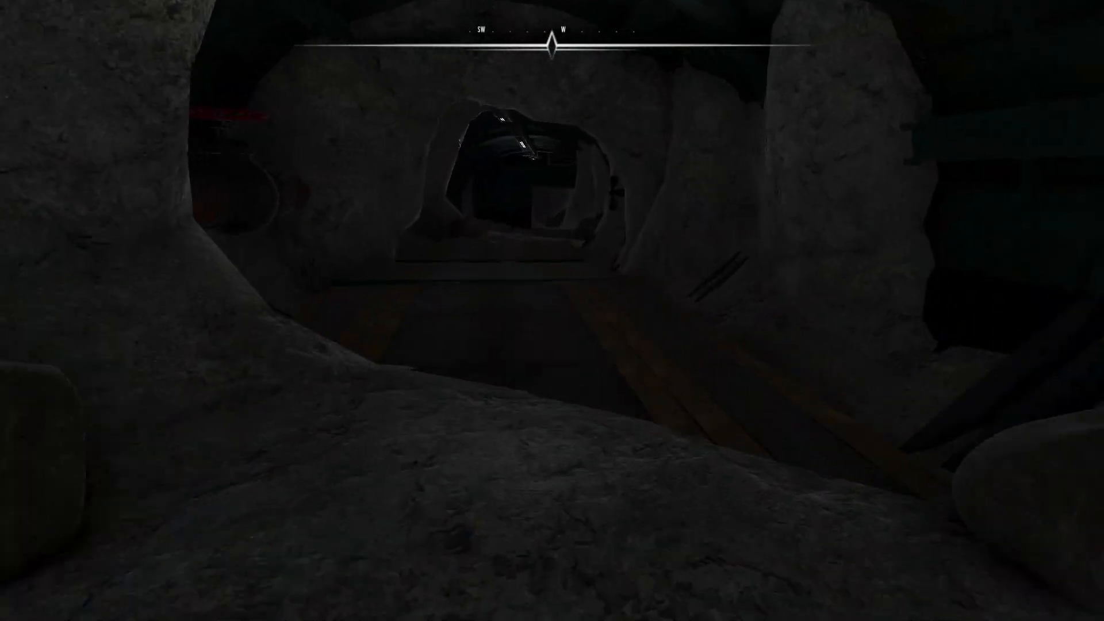
pyautogui.press('w')
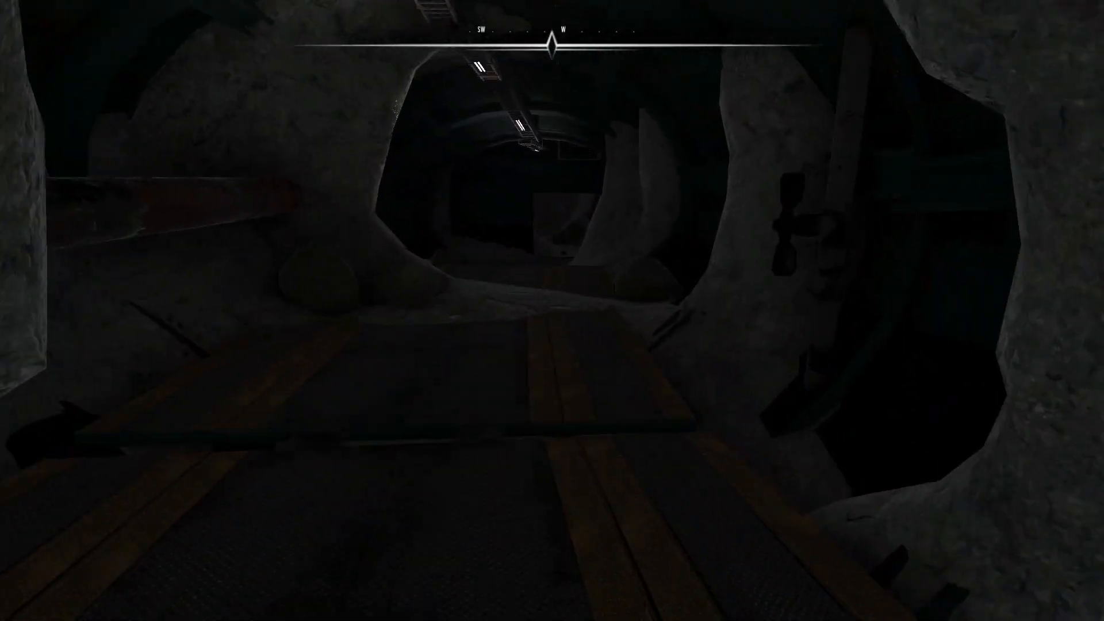
pyautogui.press('w')
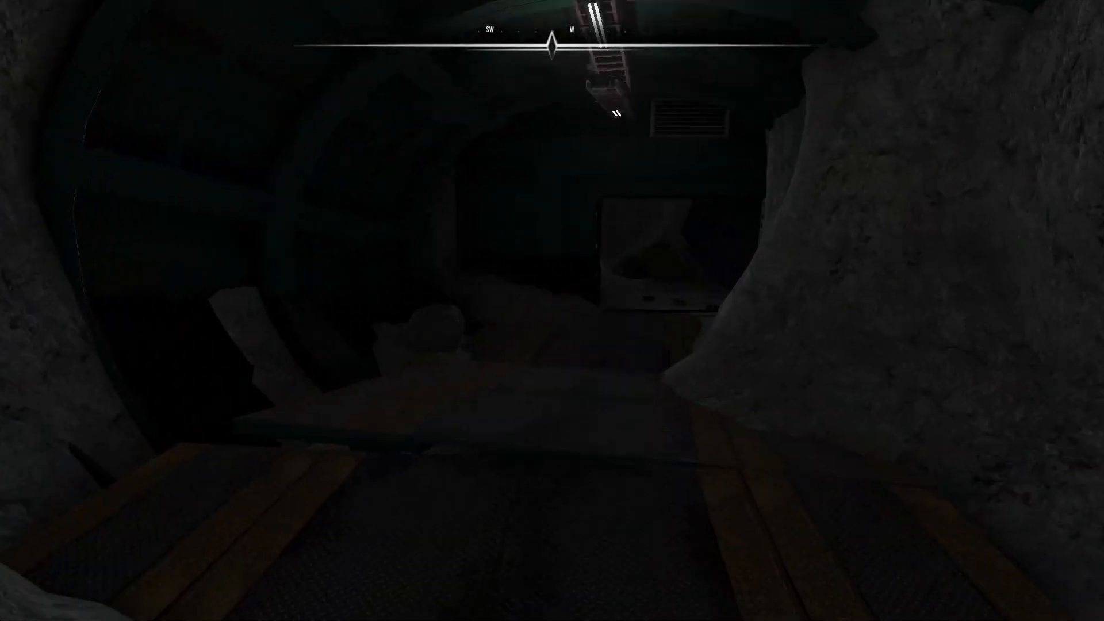
pyautogui.press('w')
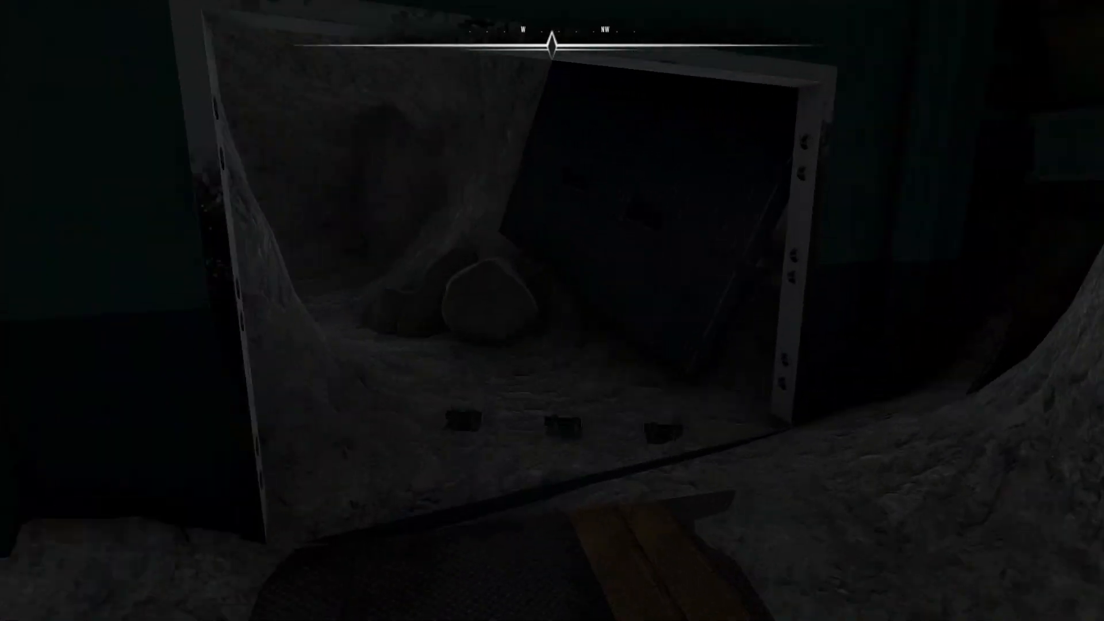
pyautogui.press('w')
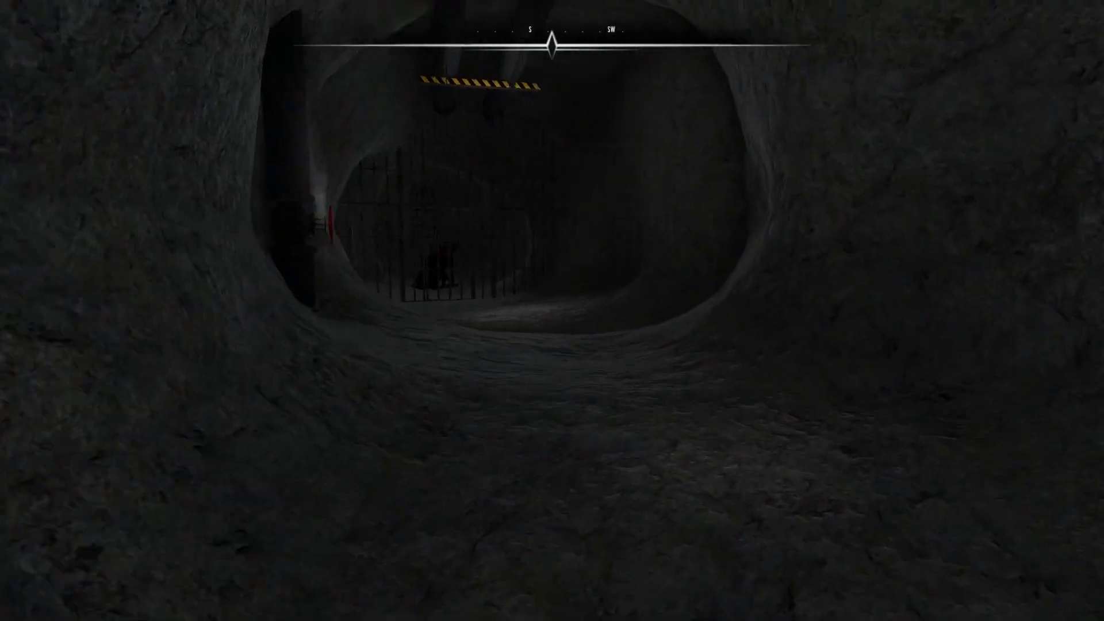
# - Walk south to the barred gate beyond the hazard-striped beam, open its door and enter the dungeon chamber
pyautogui.press('w')
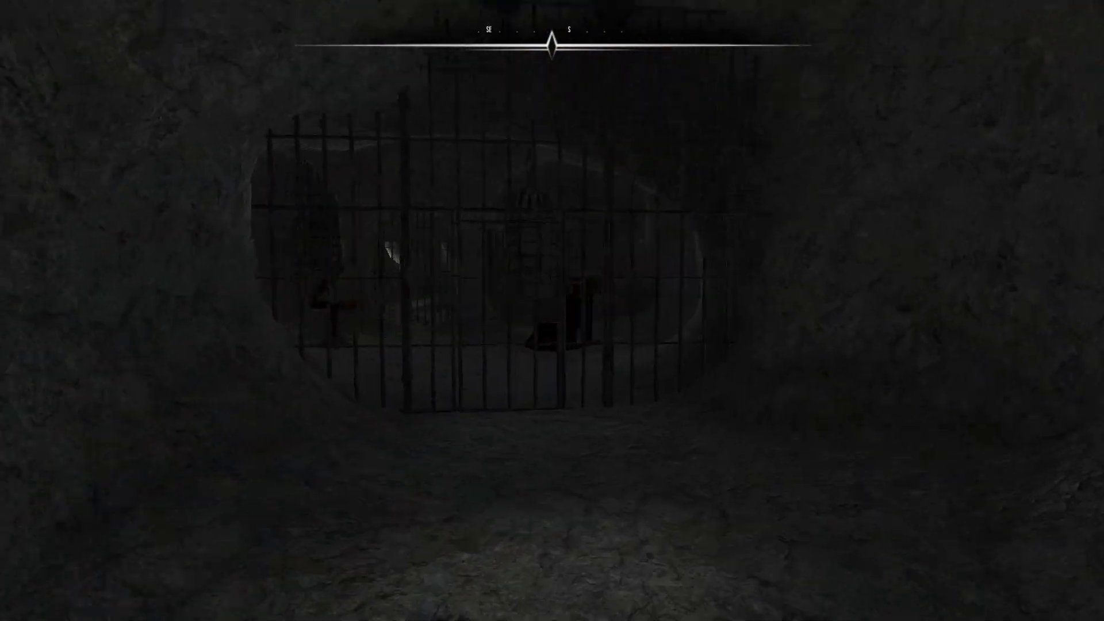
pyautogui.press('w')
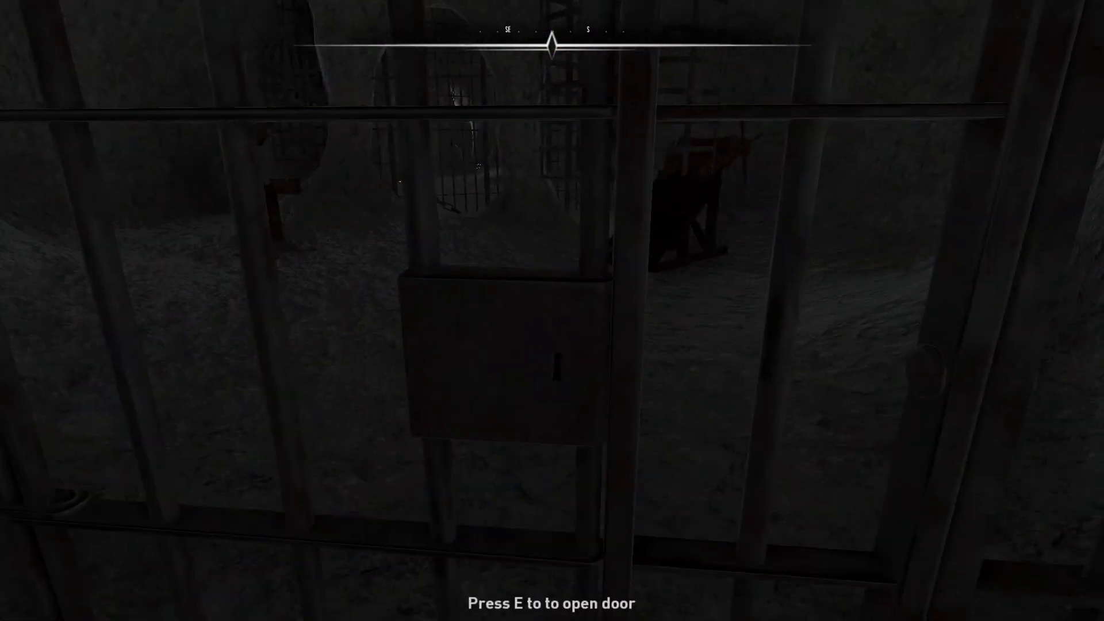
pyautogui.press('e')
pyautogui.press('w')
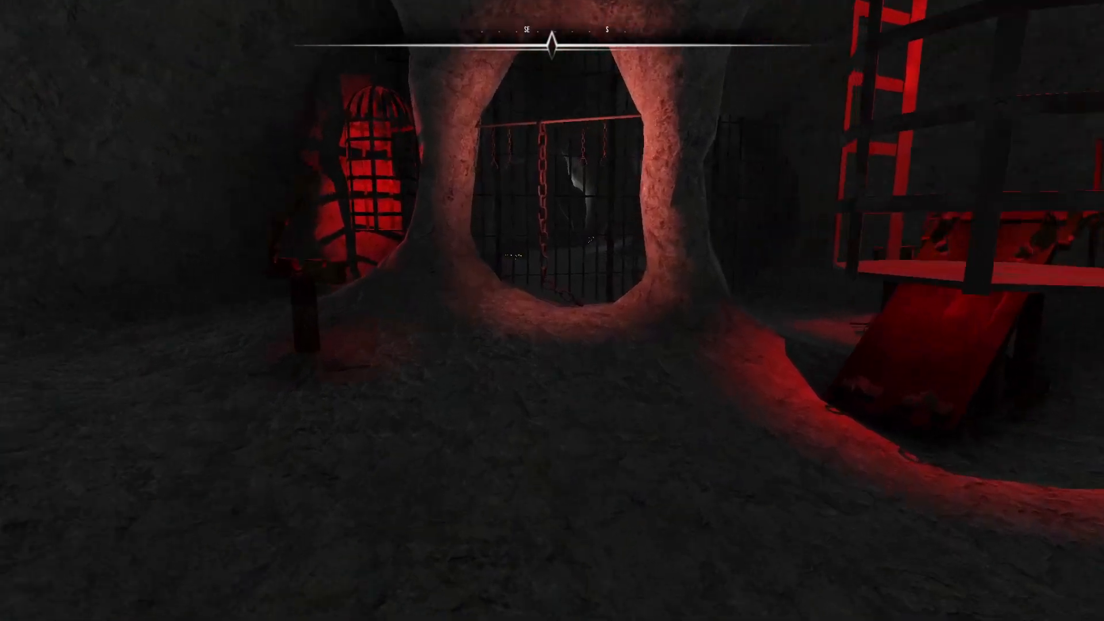
# - Cross the red-lit dungeon past the cages and hanging chains and open the barred gate on the far side
pyautogui.press('w')
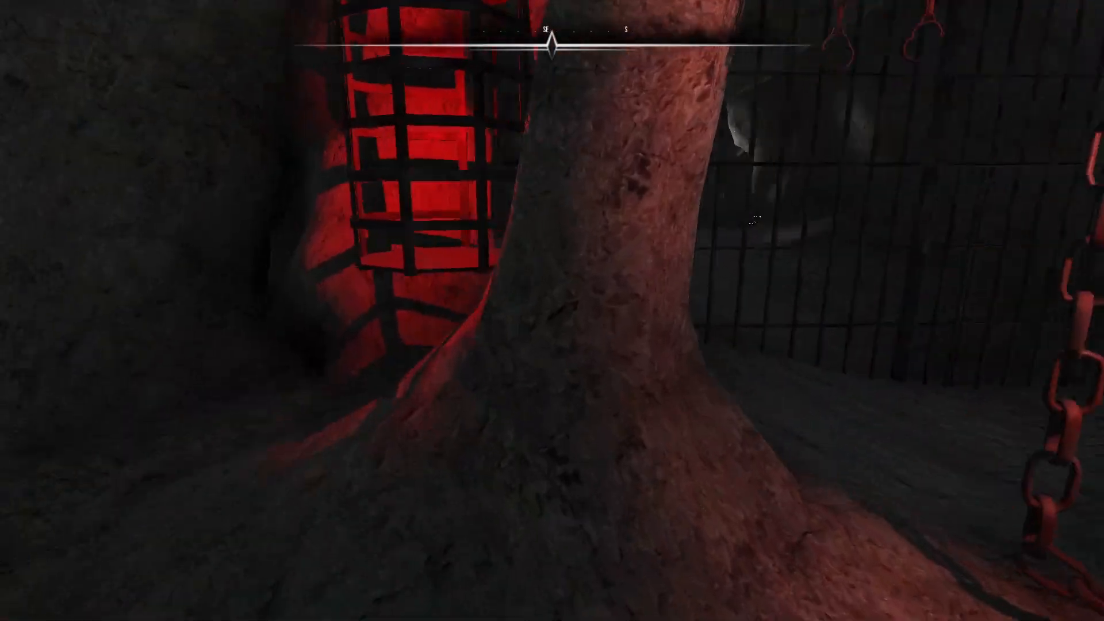
pyautogui.press('w')
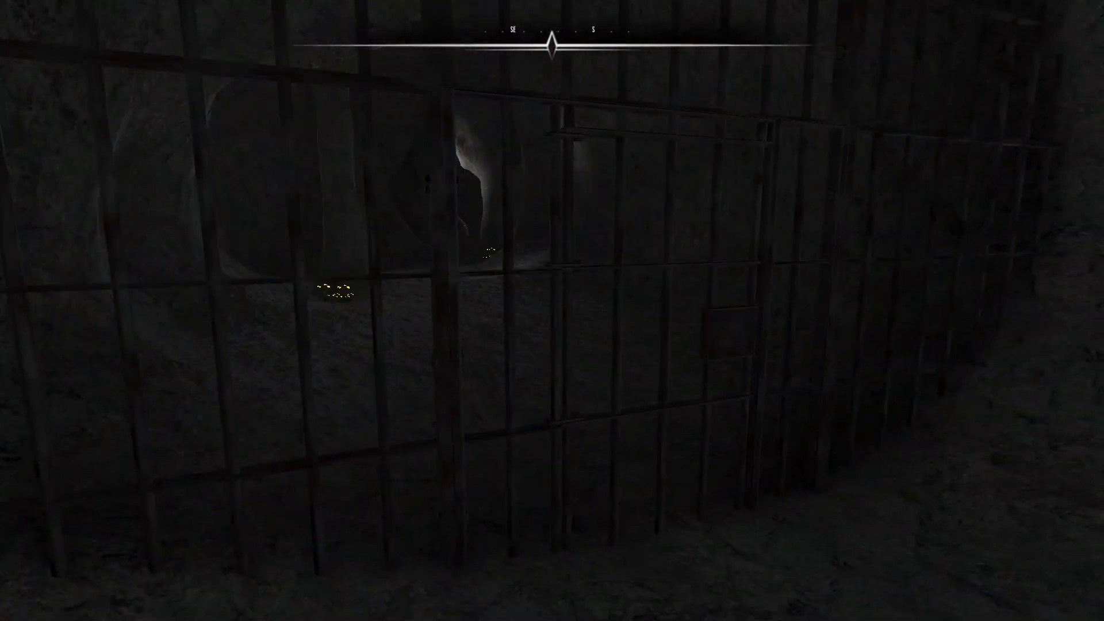
pyautogui.press('w')
pyautogui.press('e')
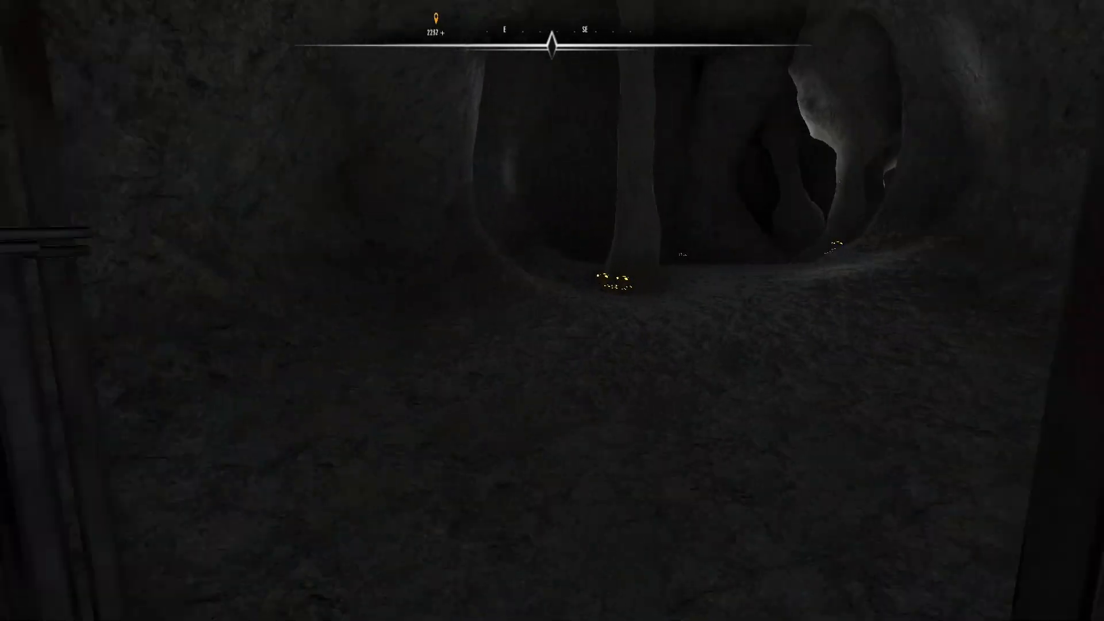
# - Walk through the dark cave past the rock pillars and glowing yellow mushrooms to the long brick wall
pyautogui.press('w')
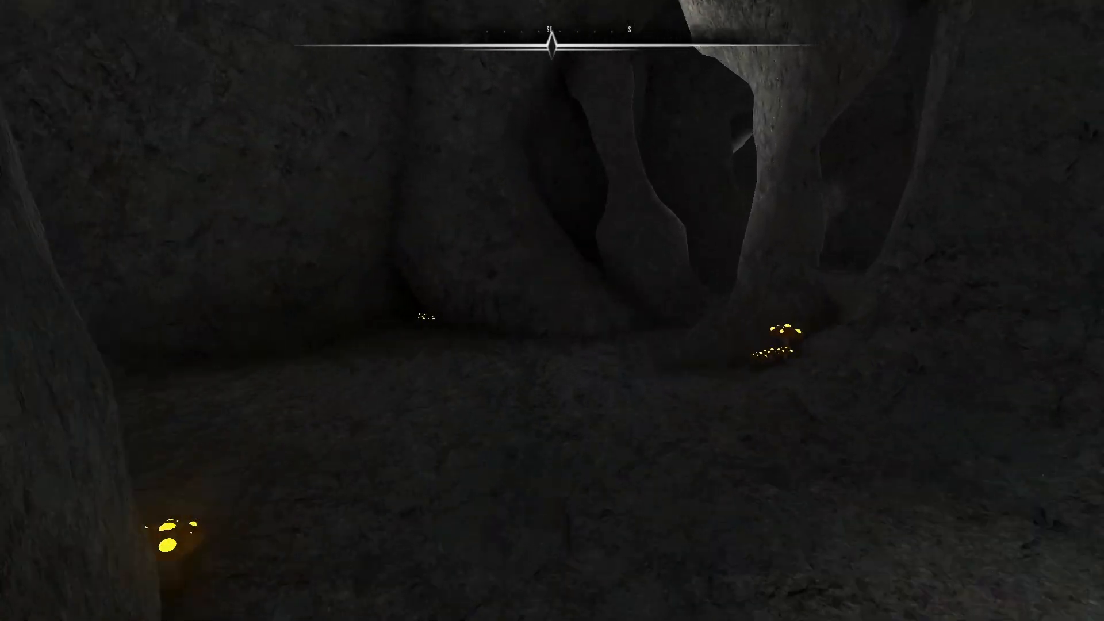
pyautogui.press('w')
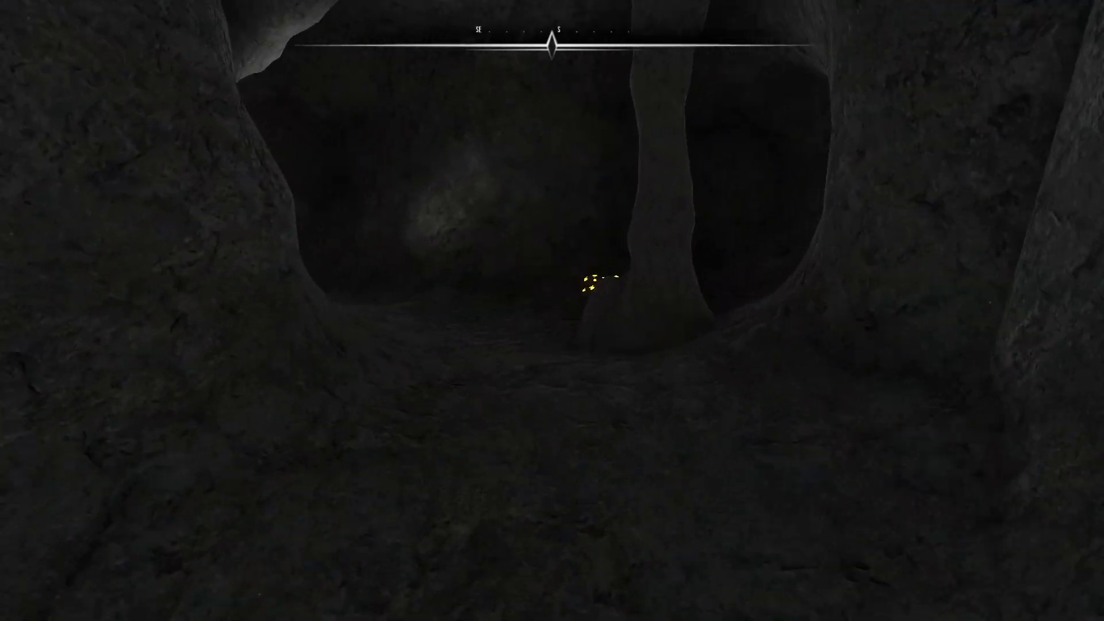
pyautogui.press('w')
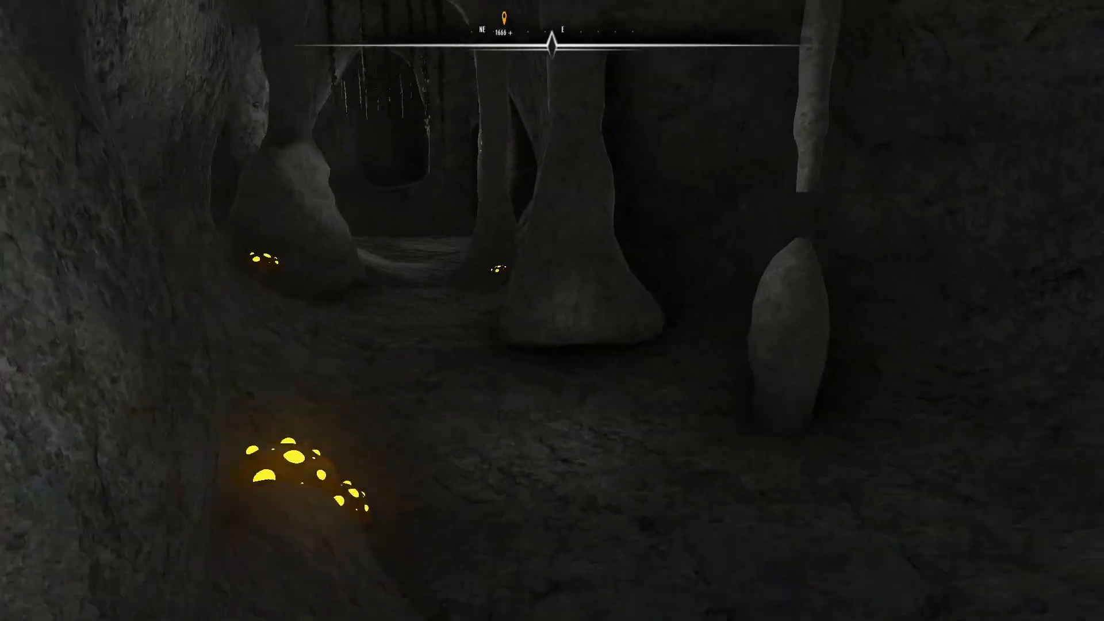
pyautogui.press('w')
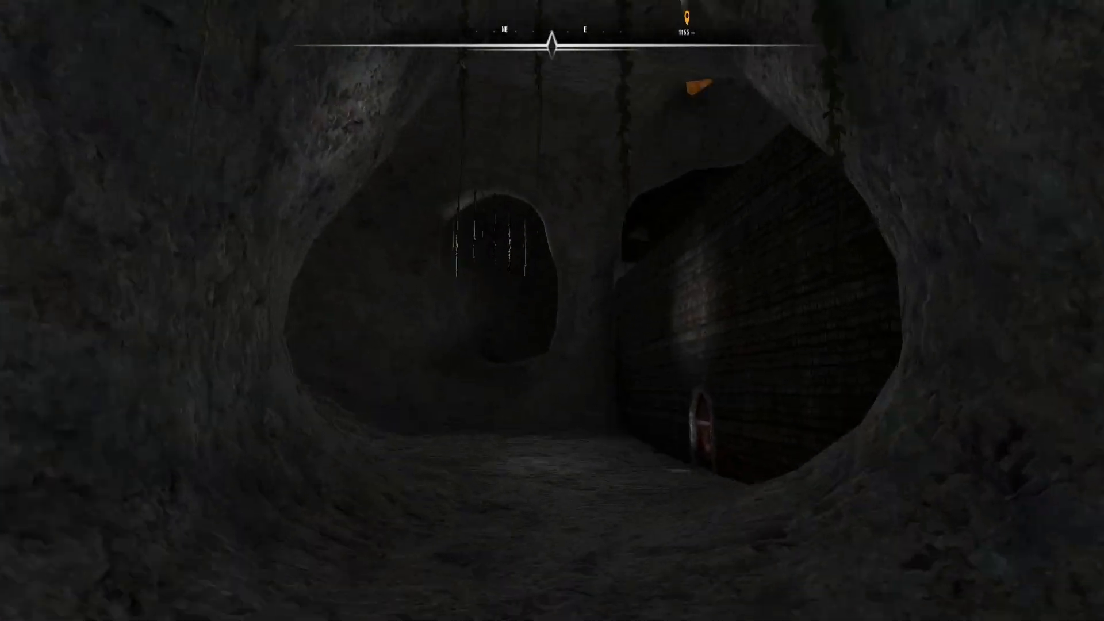
pyautogui.press('w')
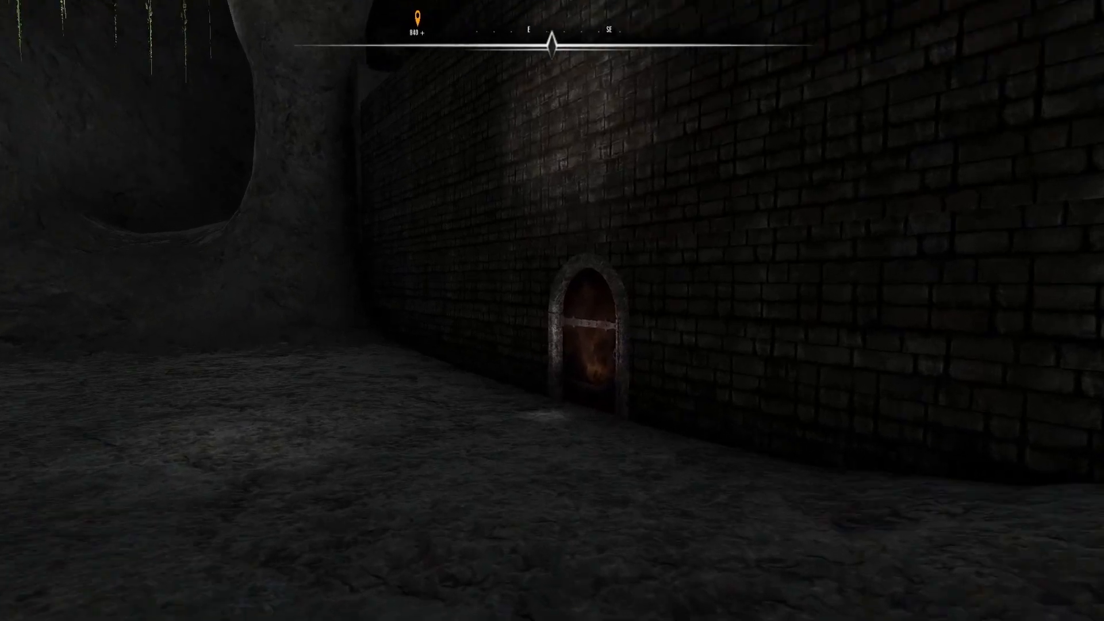
# - Approach the arched rusty door in the brick wall, open it and go through into the chamber beyond
pyautogui.press('w')
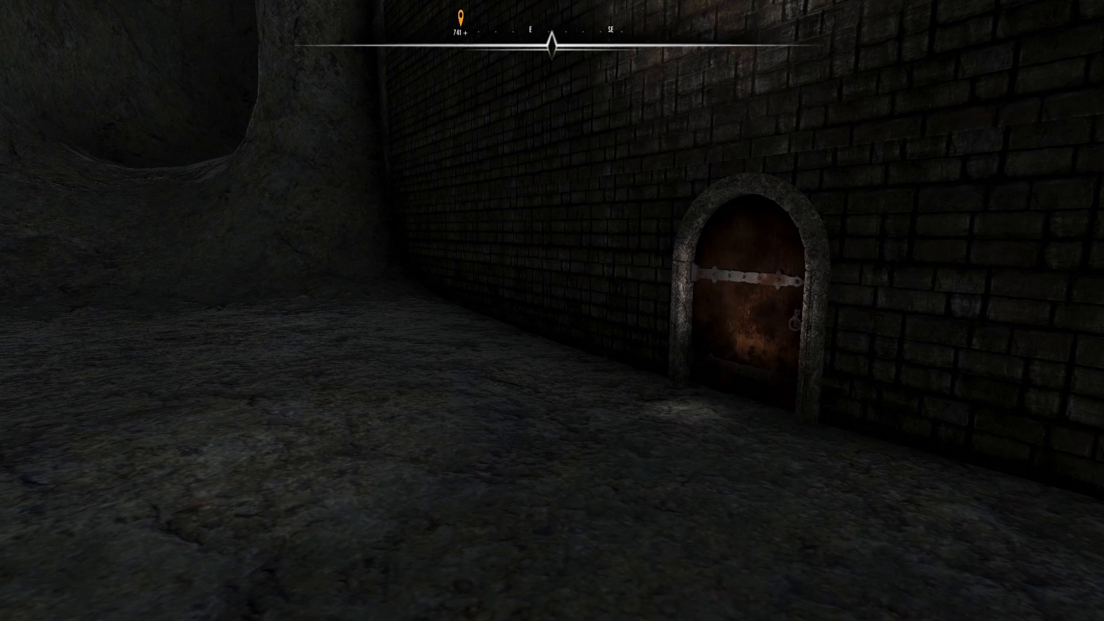
pyautogui.press('w')
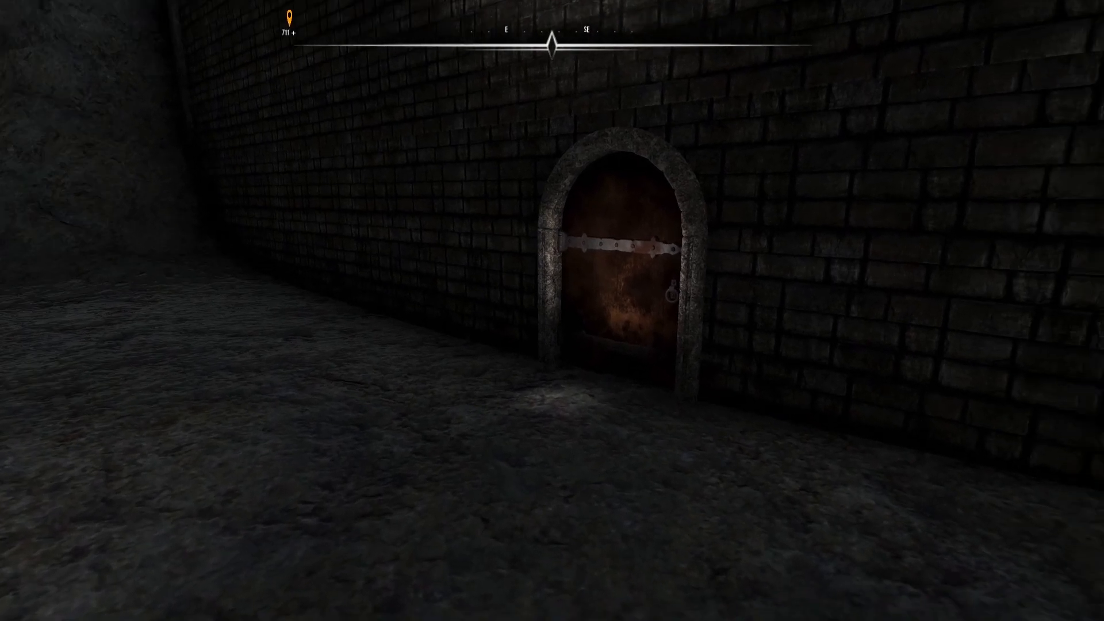
pyautogui.press('w')
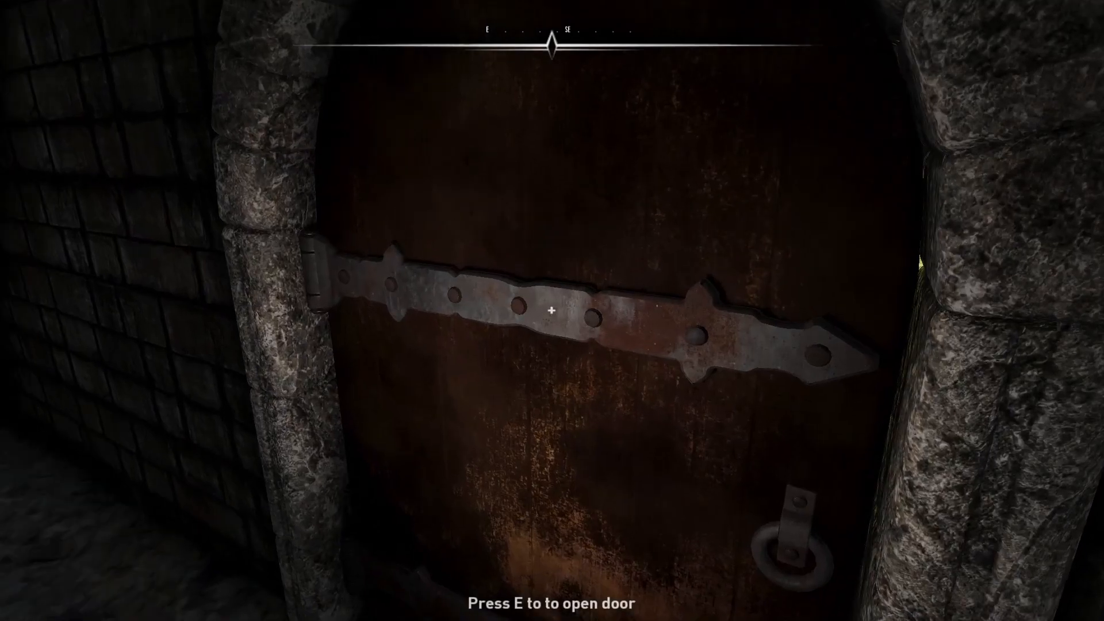
pyautogui.press('e')
pyautogui.press('w')
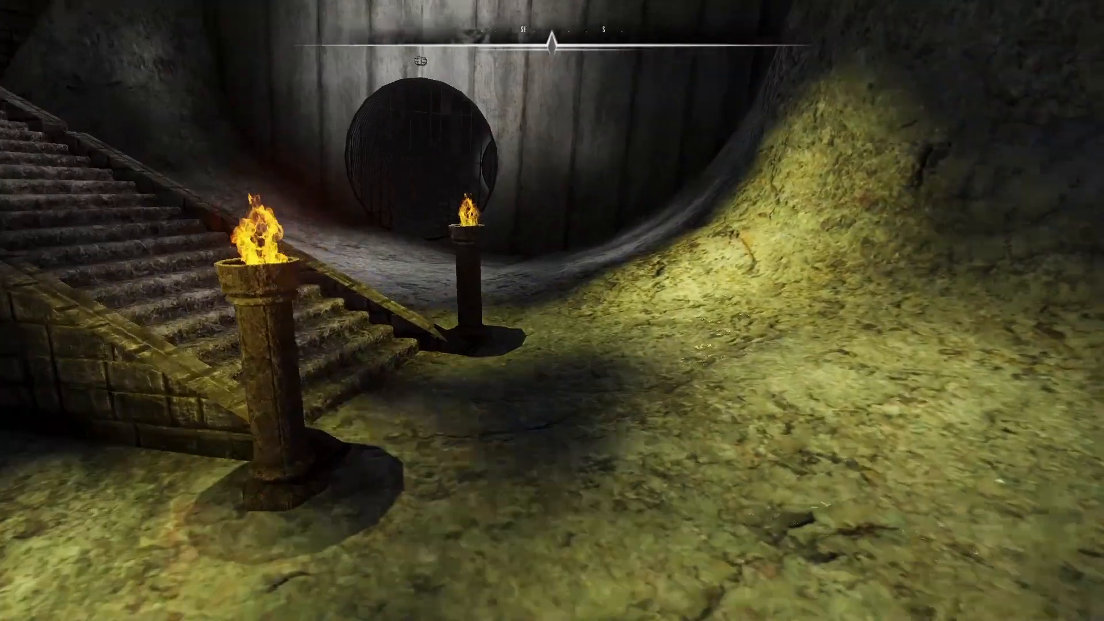
# - Climb the stone stairs between the two flaming braziers, pass through the archway and walk to the gold vase
pyautogui.press('w')
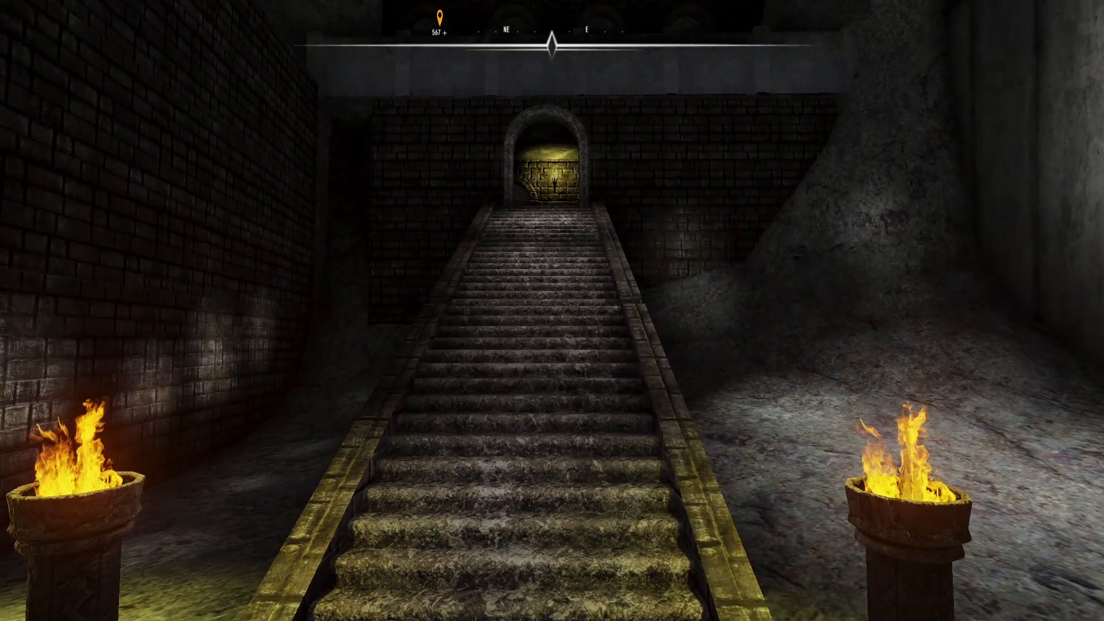
pyautogui.press('w')
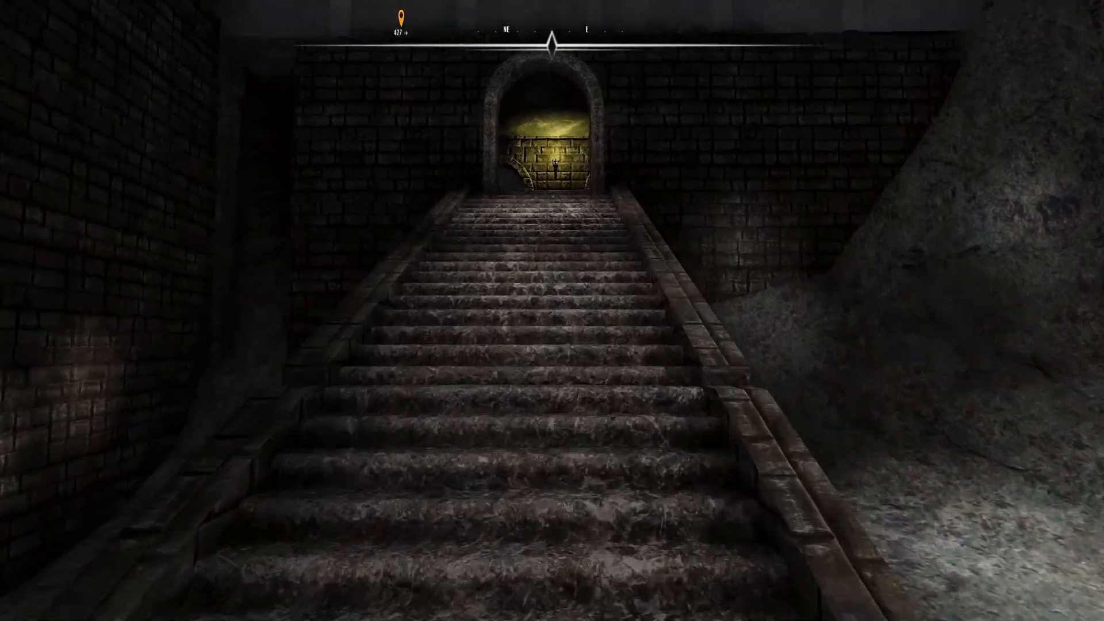
pyautogui.press('w')
pyautogui.press('w')
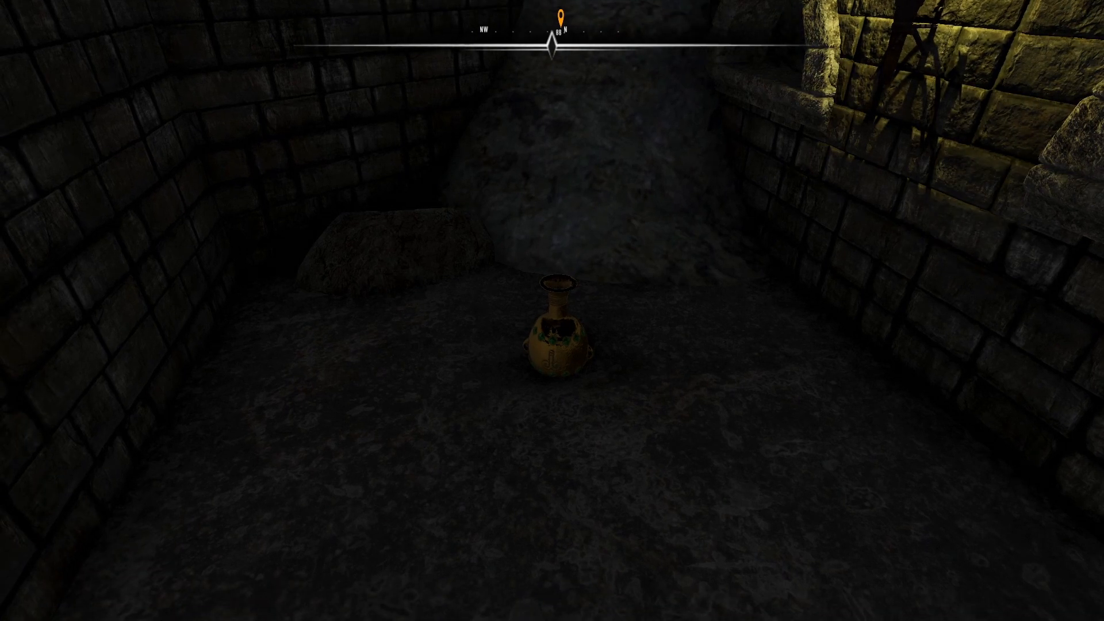
# - End the test play and select the Sewer Complex Mossy Fence 03 beside the player start marker in the level editor
pyautogui.press('Escape')
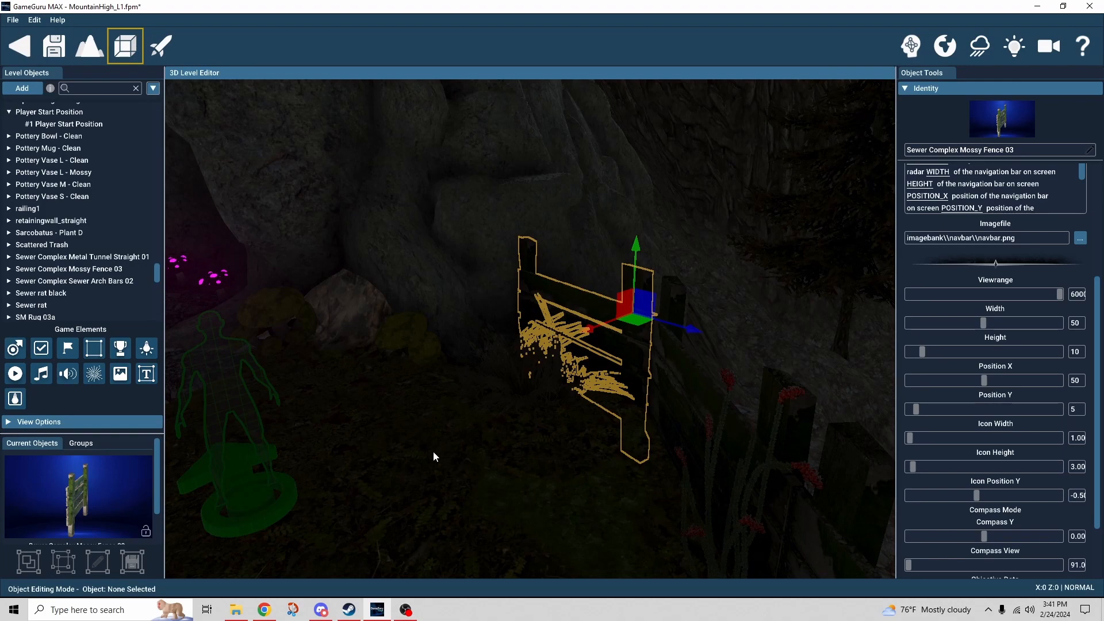
pyautogui.moveTo(479, 448)
pyautogui.mouseDown(button='right')
pyautogui.moveTo(380, 442)
pyautogui.moveTo(502, 443)
pyautogui.moveTo(540, 420)
pyautogui.mouseUp(button='right')
pyautogui.press('w')
pyautogui.press('a')
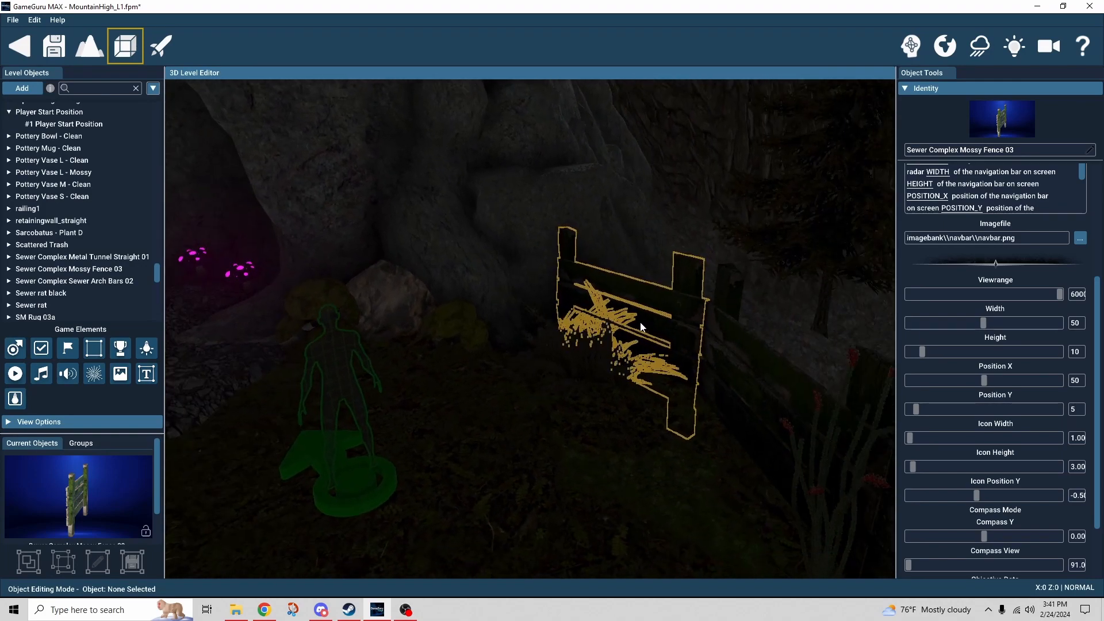
pyautogui.click(664, 299)
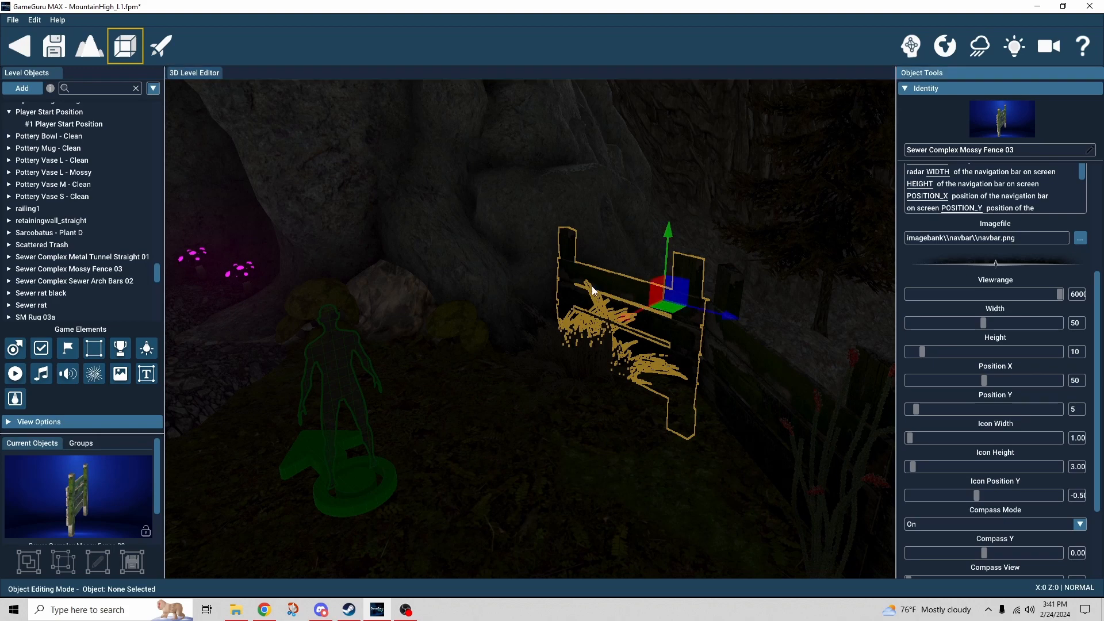
pyautogui.moveTo(636, 296); pyautogui.dragTo(633, 297, button='right')
pyautogui.press('d')
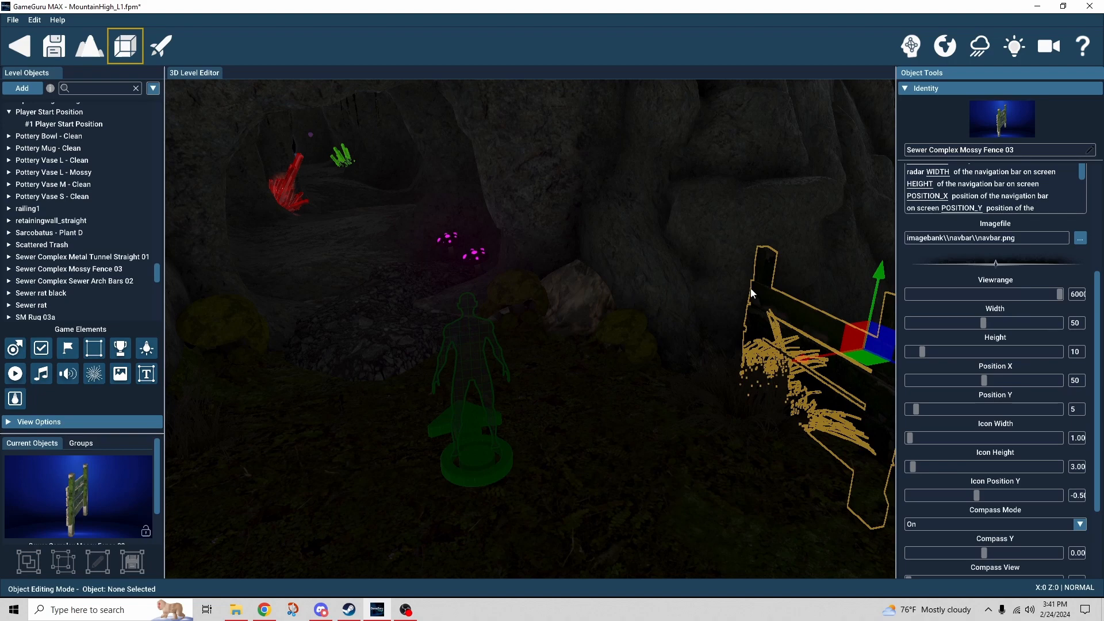
# - Examine the fence's General properties, including the available Static mode options and the Always Active setting
pyautogui.scroll(3, 901, 243)
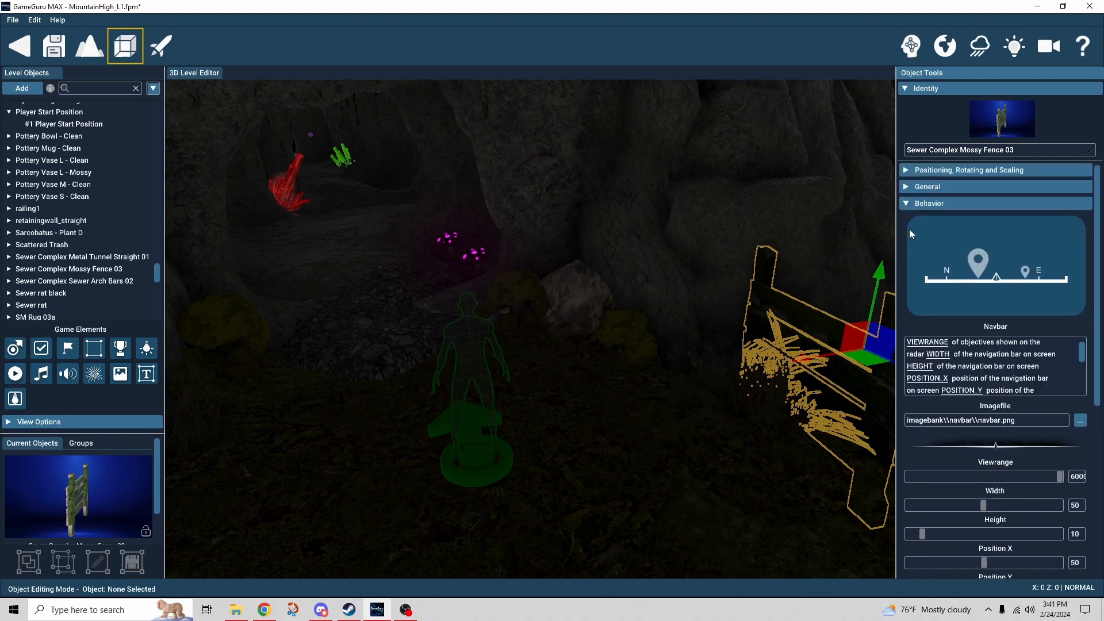
pyautogui.click(905, 204)
pyautogui.click(907, 191)
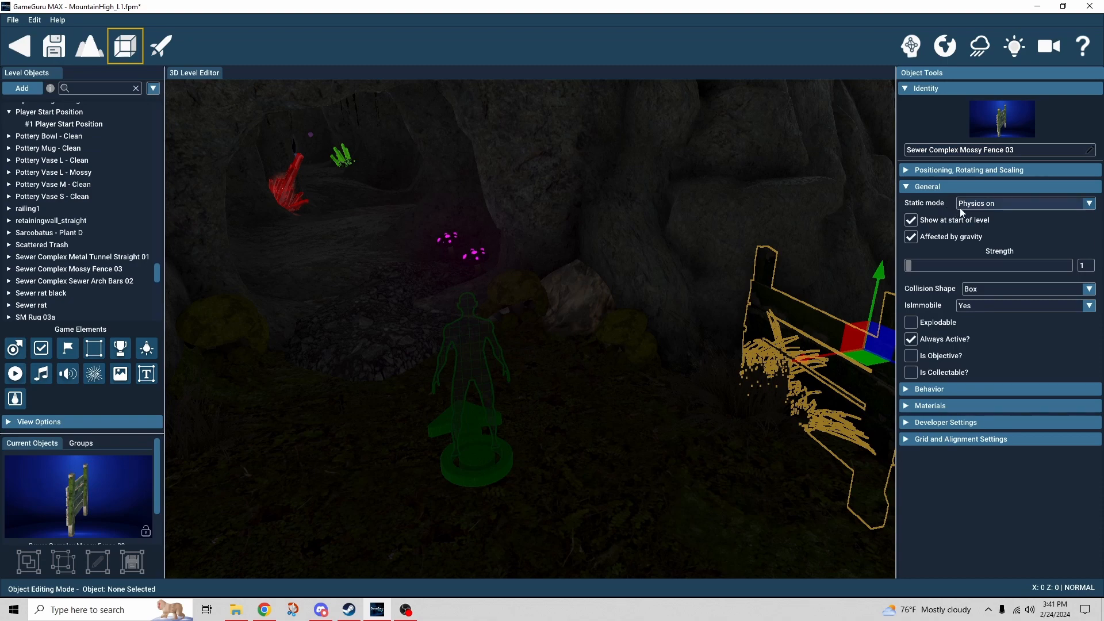
pyautogui.click(1017, 207)
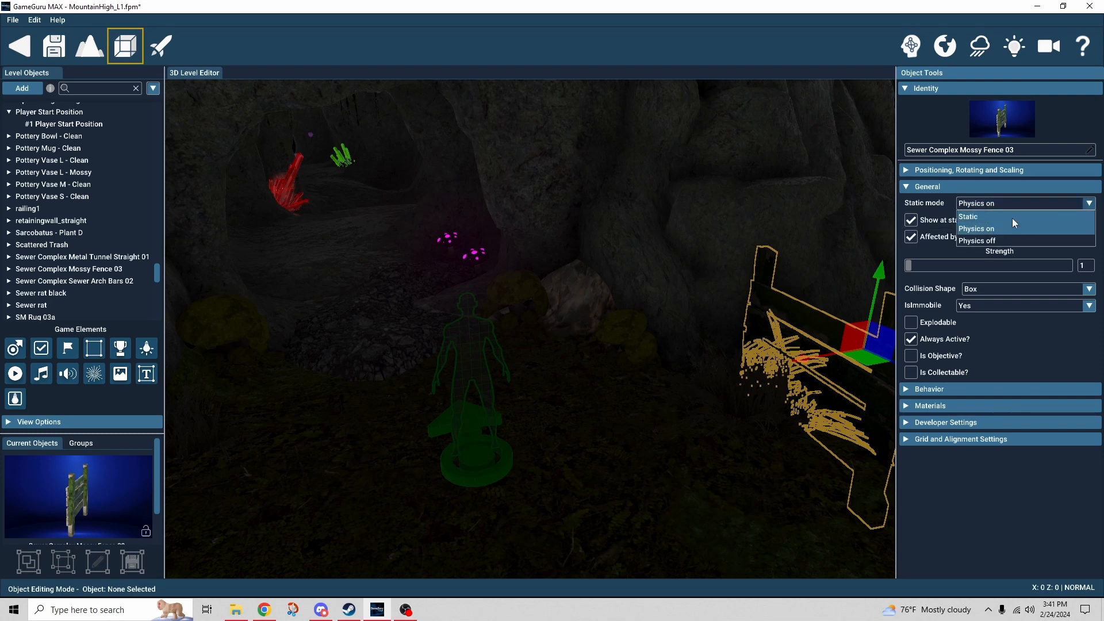
pyautogui.click(1017, 202)
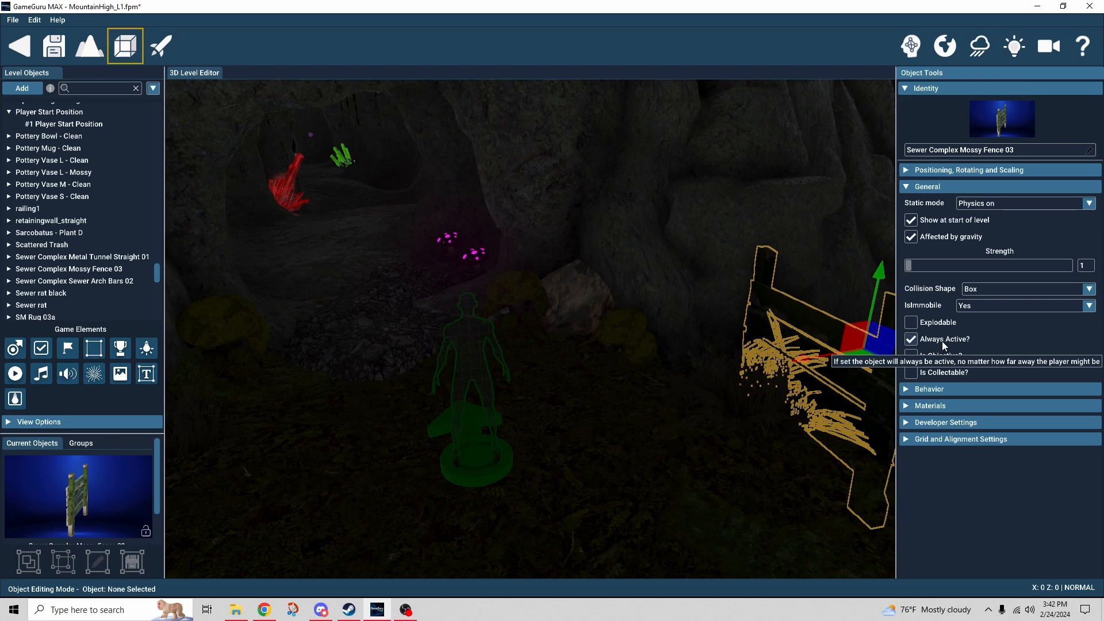
# - Review the fence's Navbar behavior, reading its parameter description and image file setting
pyautogui.click(943, 389)
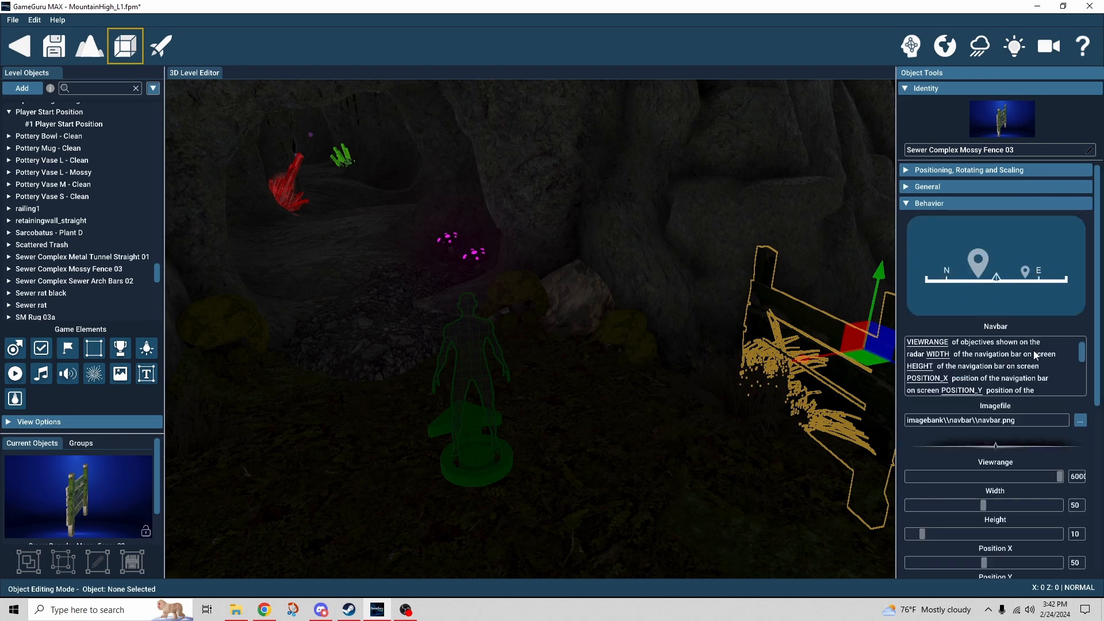
pyautogui.scroll(-3, 1081, 328)
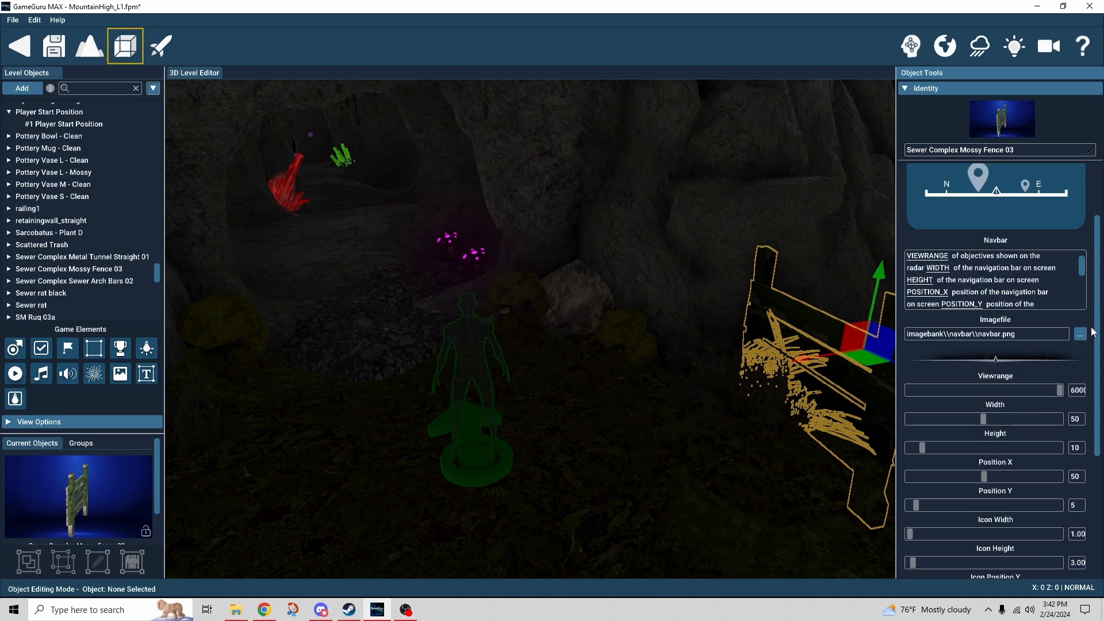
pyautogui.scroll(-2, 1093, 332)
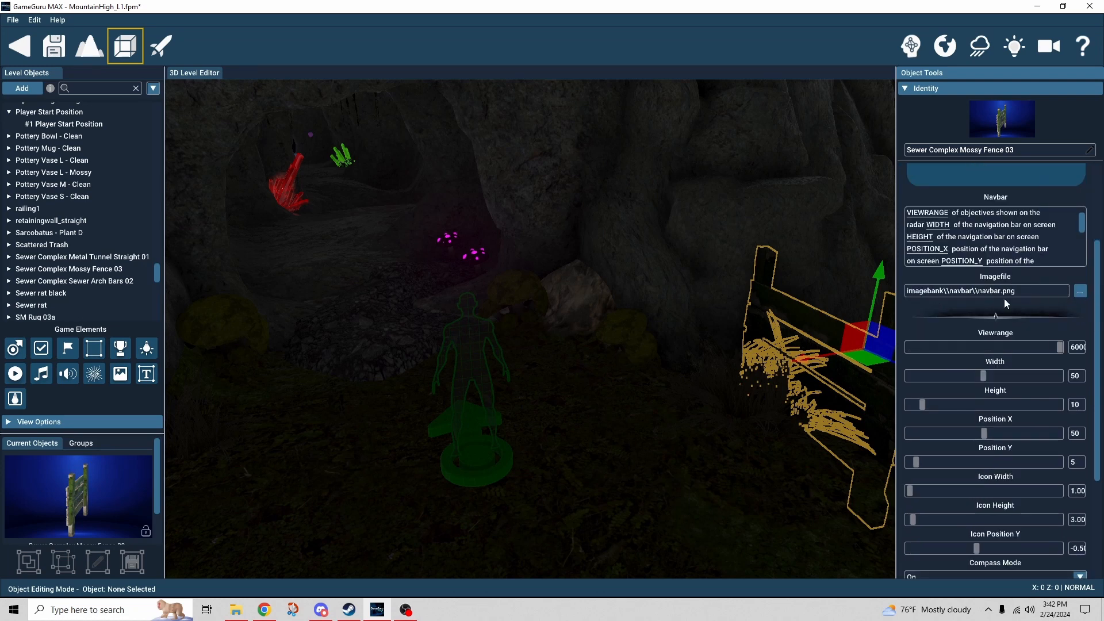
pyautogui.scroll(3, 1022, 298)
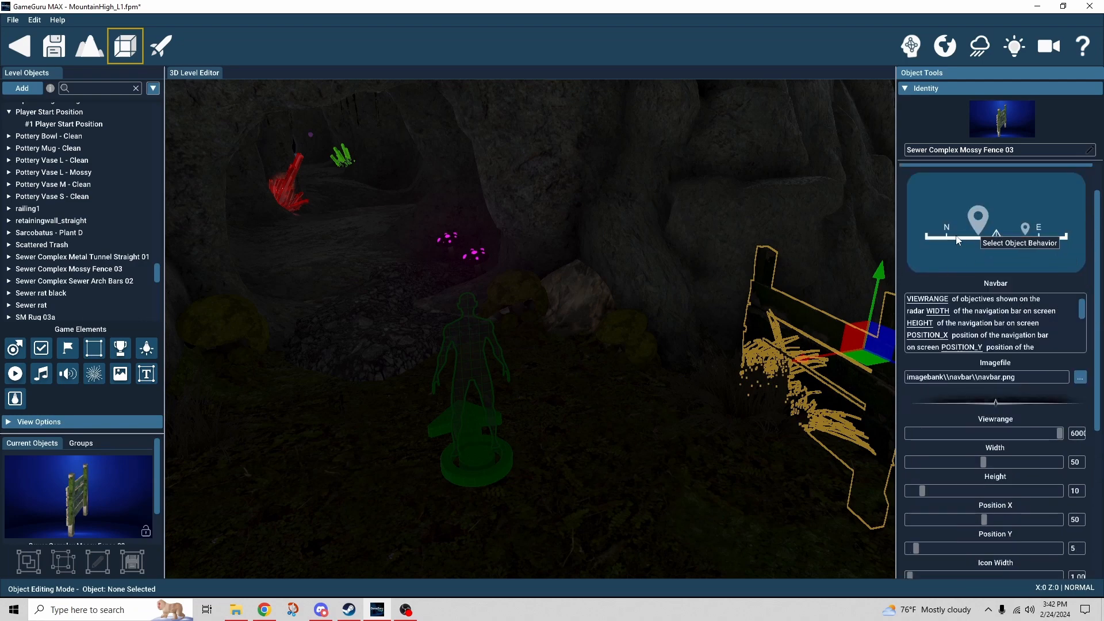
pyautogui.scroll(-3, 1051, 346)
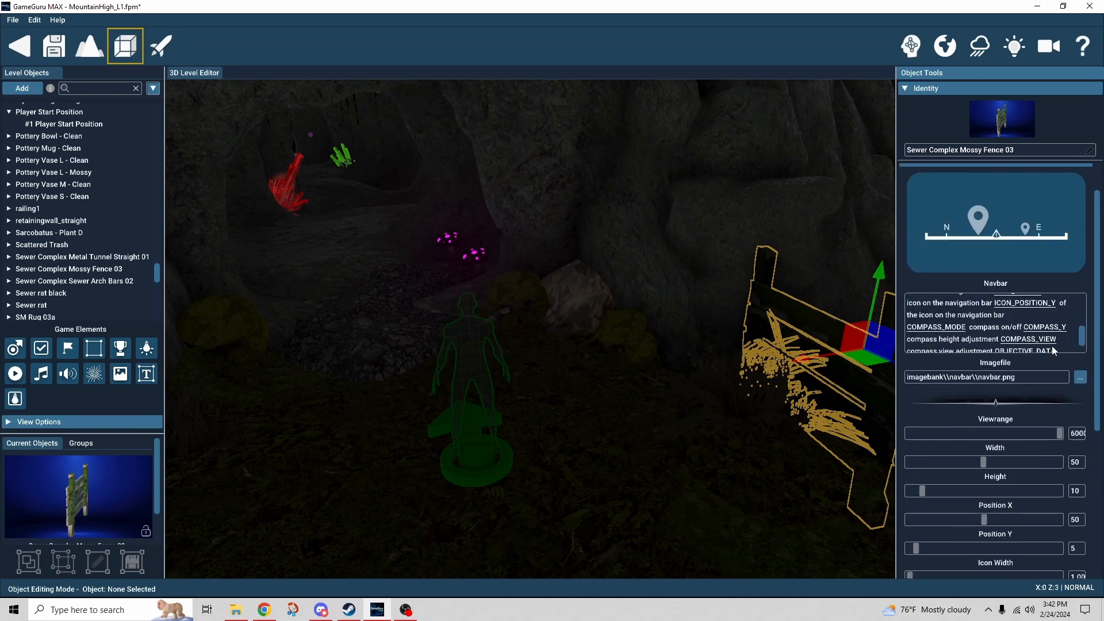
pyautogui.scroll(-3, 1085, 372)
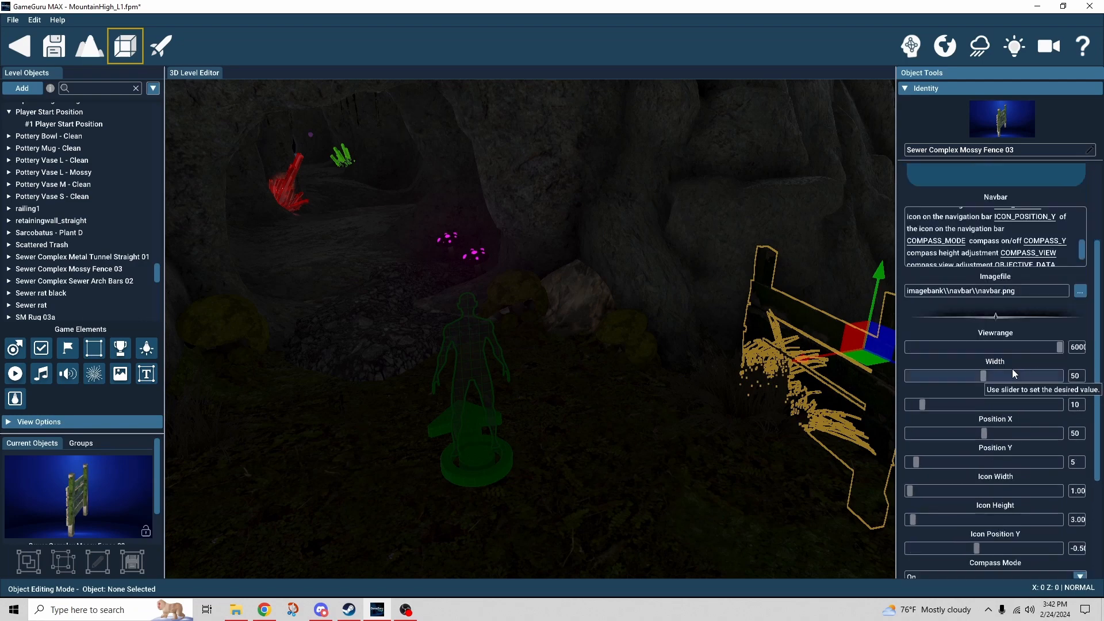
# - Examine the Navbar size, position, icon, compass and objective data settings, and check the Compass Mode options
pyautogui.scroll(-2, 1020, 386)
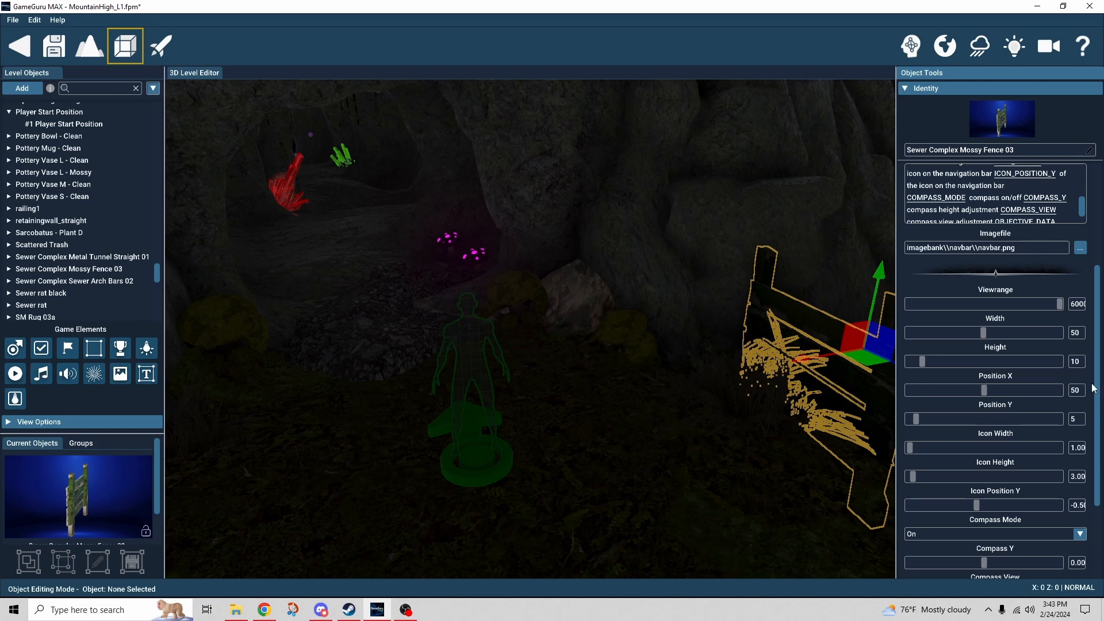
pyautogui.scroll(-1, 1016, 361)
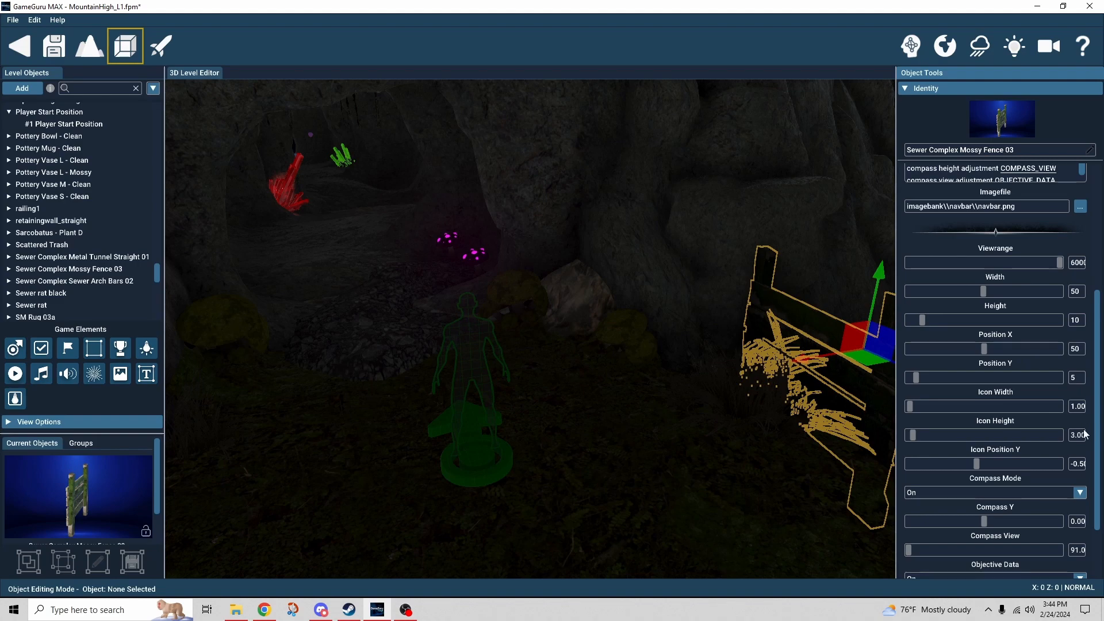
pyautogui.scroll(-3, 1083, 430)
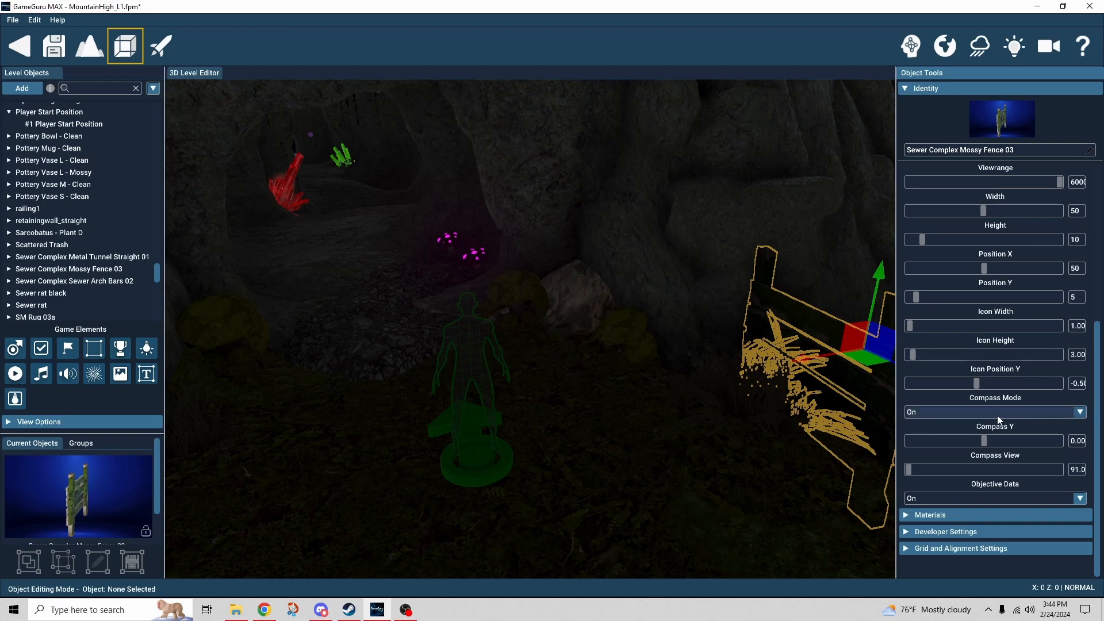
pyautogui.click(1079, 413)
pyautogui.click(1085, 431)
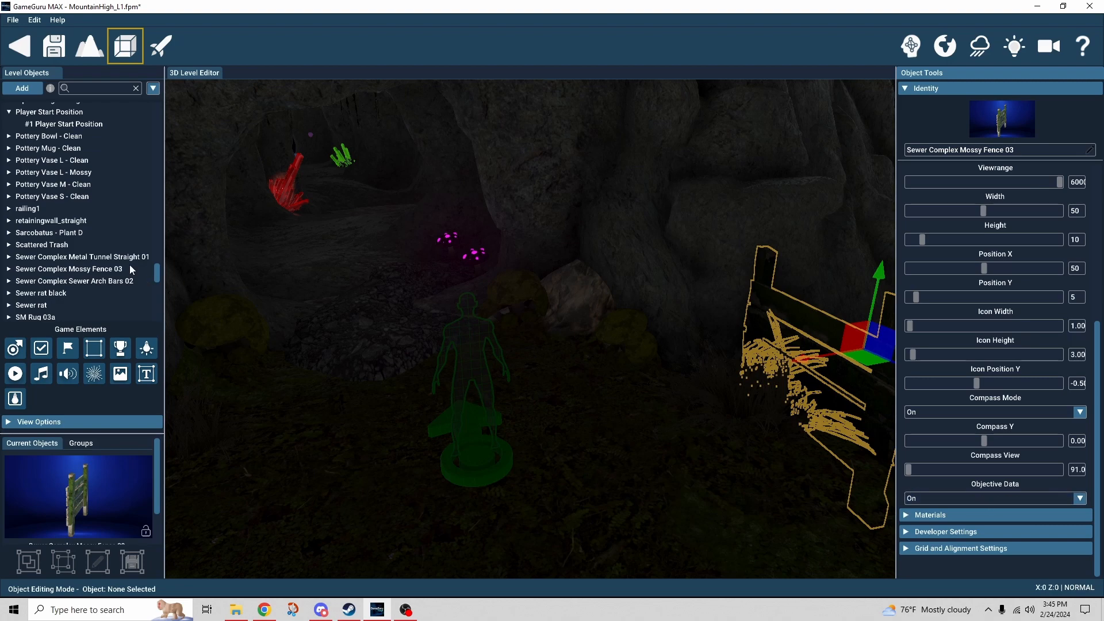
# - View the level's Collection Items List, and return the level objects to the Detailed Object List
pyautogui.scroll(-6, 118, 228)
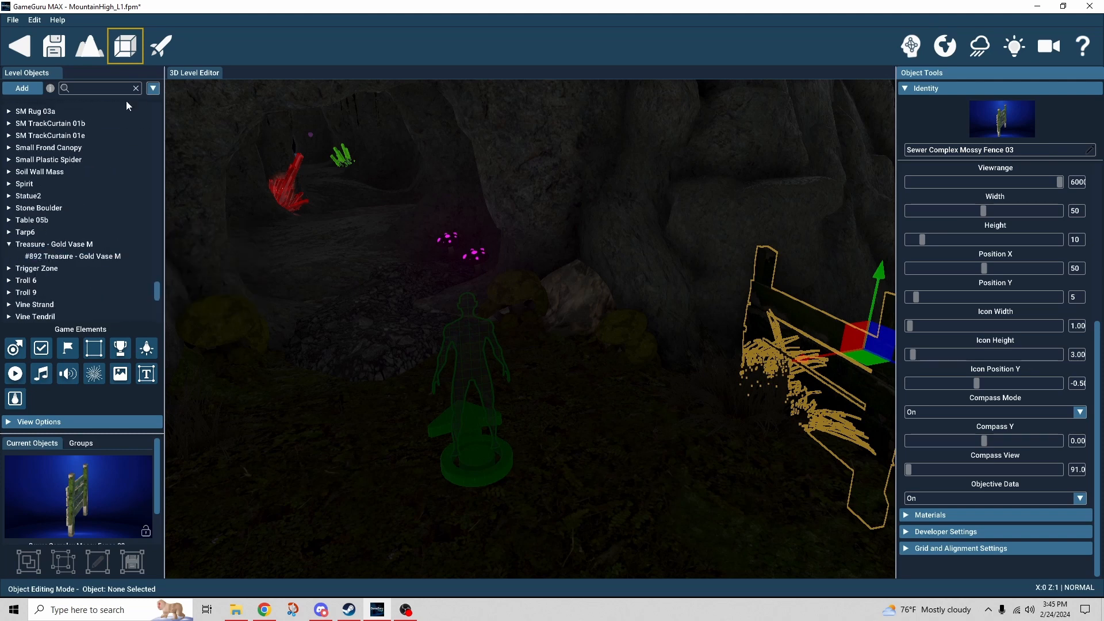
pyautogui.click(153, 89)
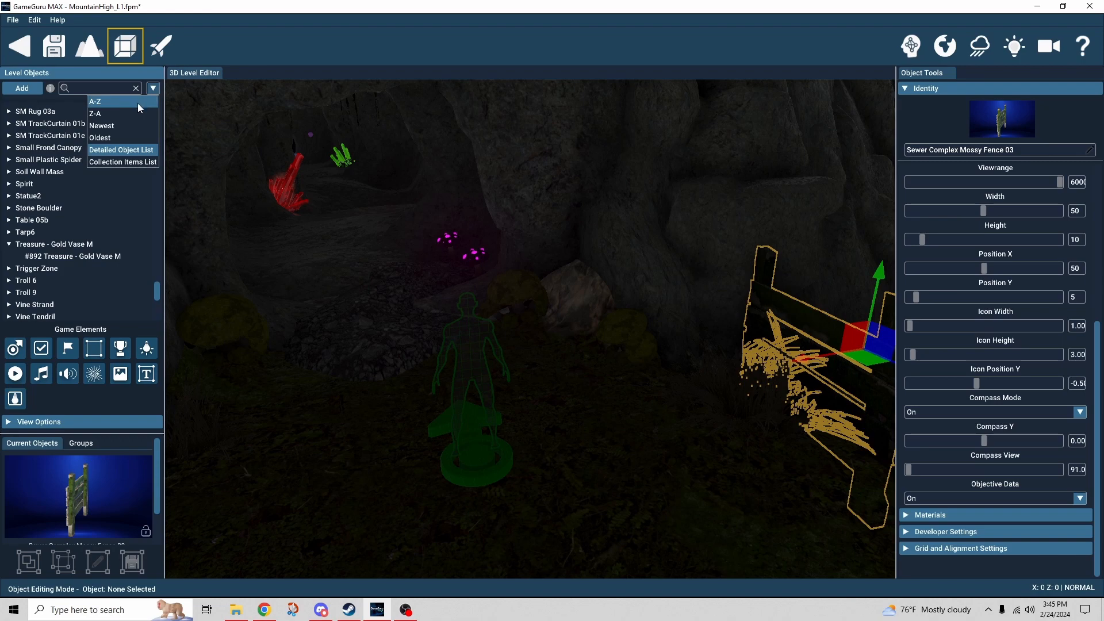
pyautogui.click(140, 163)
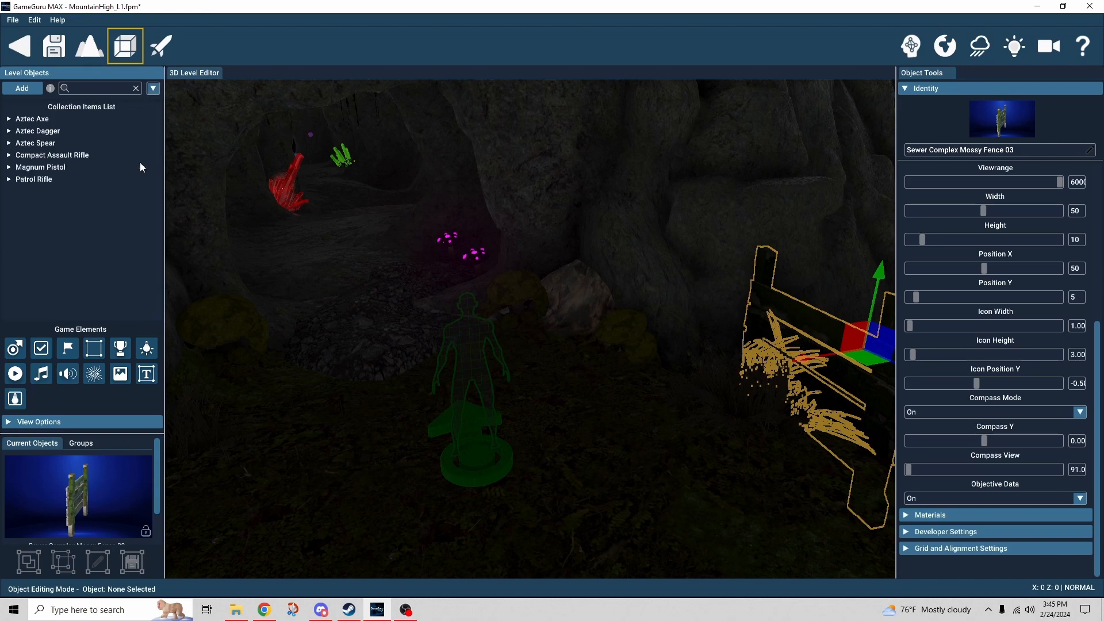
pyautogui.click(153, 89)
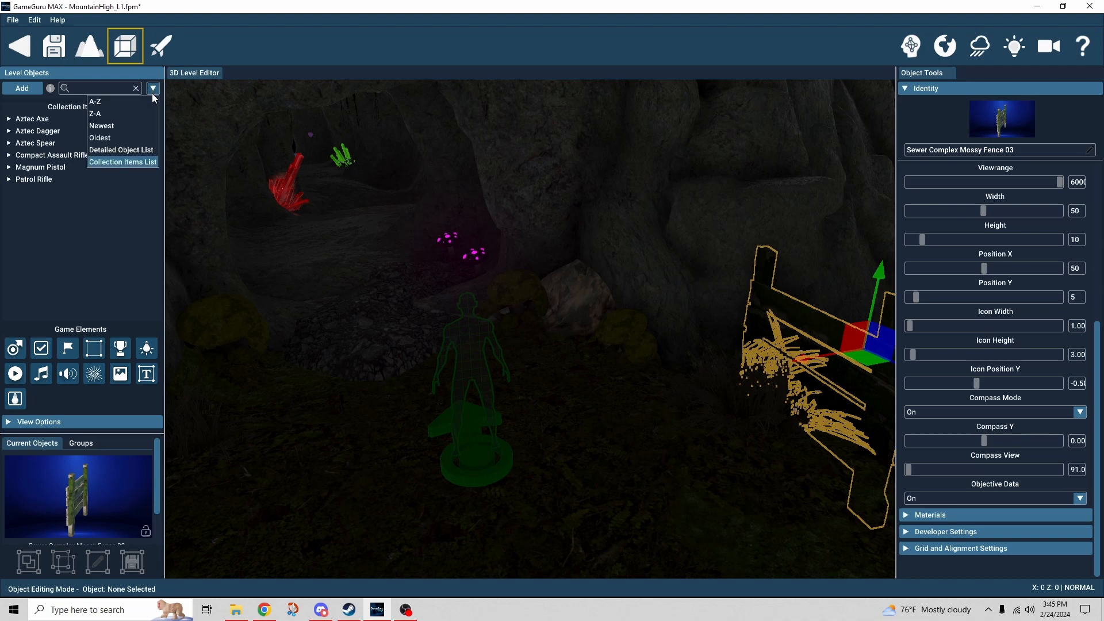
pyautogui.click(129, 150)
# - Find and select the #892 Treasure - Gold Vase M instance among the level objects
pyautogui.scroll(-15, 119, 182)
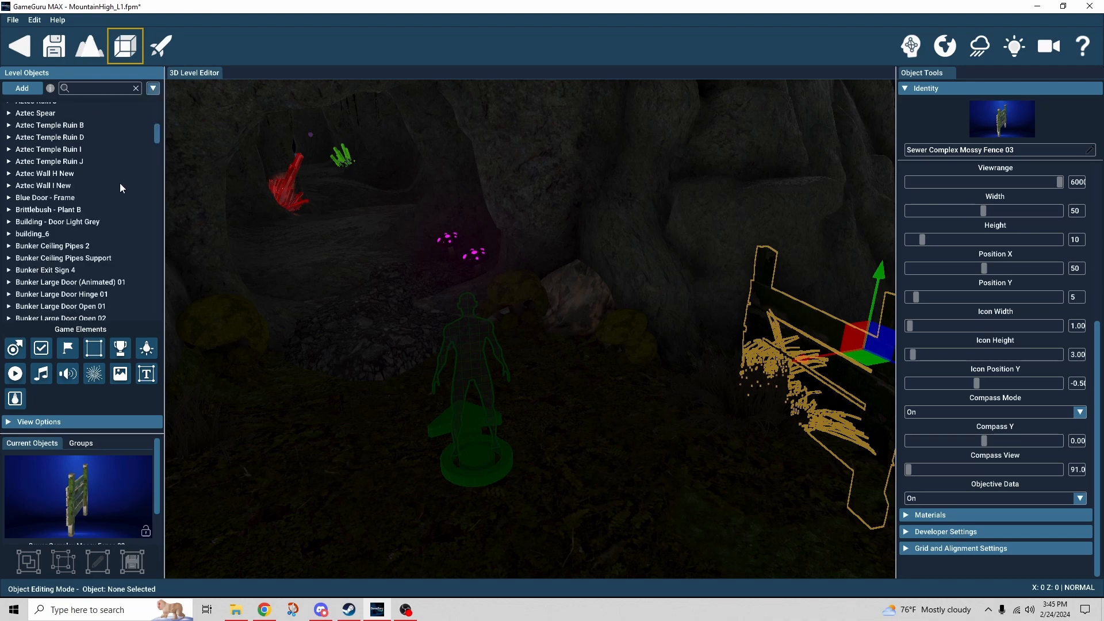
pyautogui.scroll(-15, 123, 186)
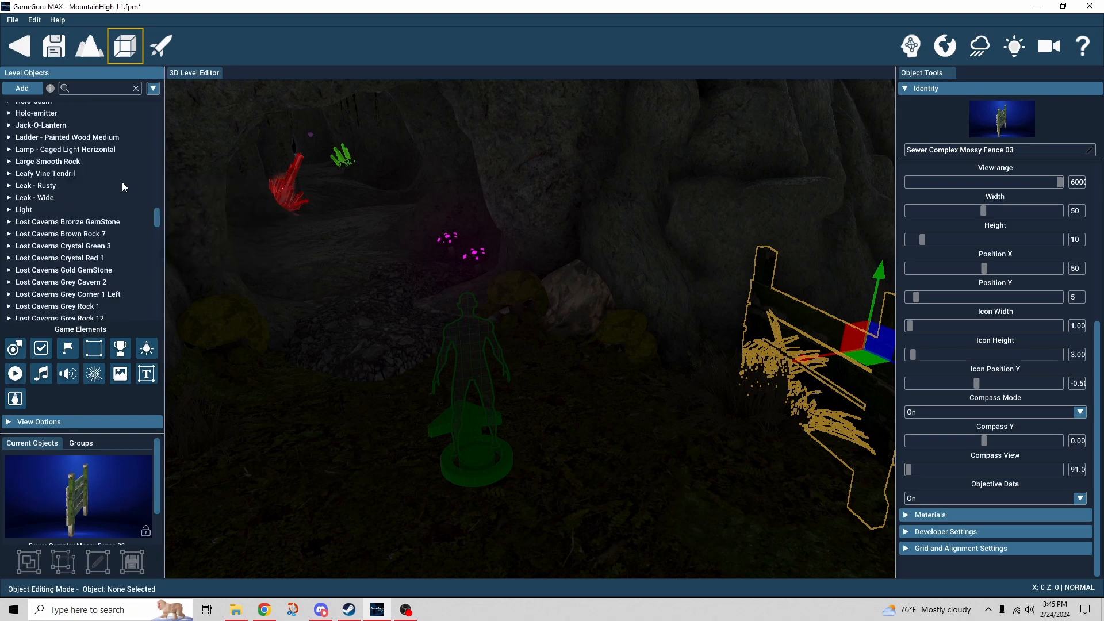
pyautogui.scroll(-15, 132, 192)
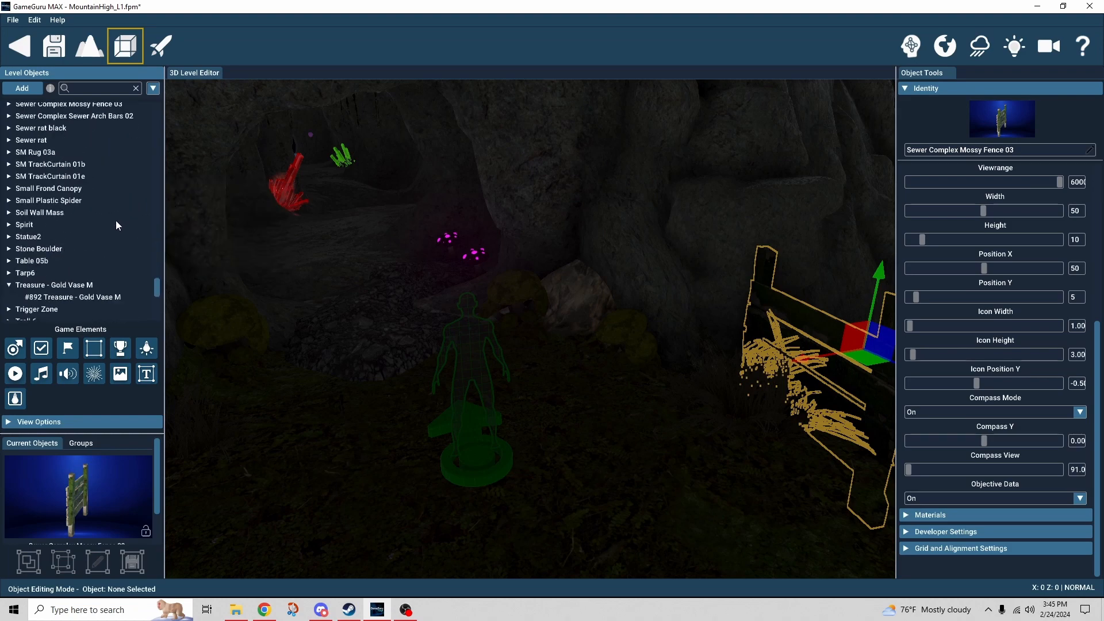
pyautogui.click(50, 299)
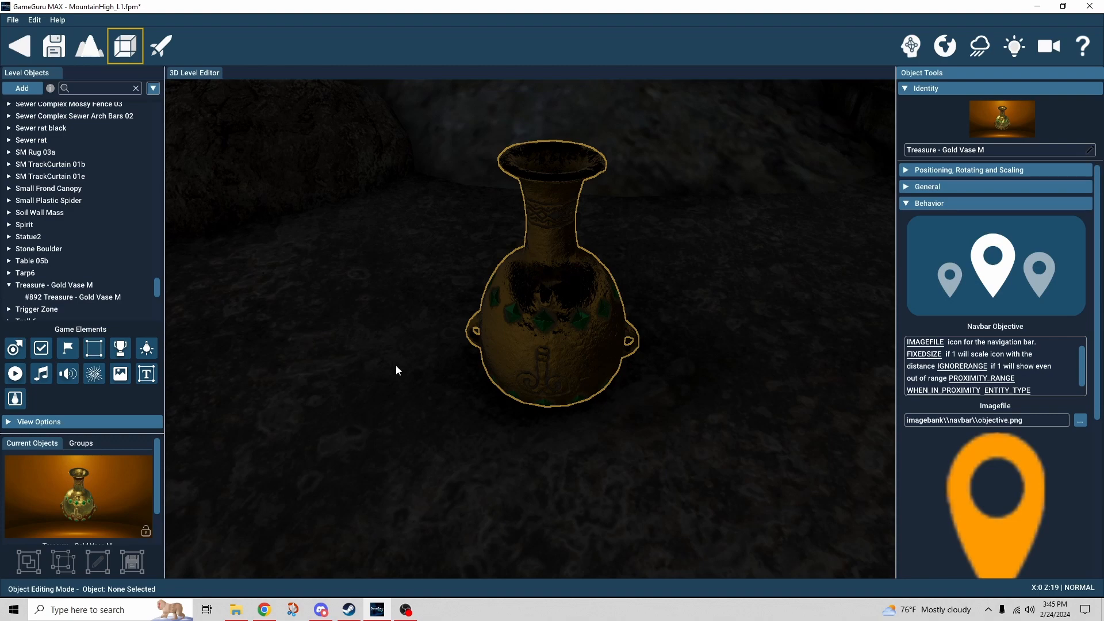
# - Review the gold vase's Navbar Objective behavior, from the icon image file through the size, range, proximity and entity settings
pyautogui.moveTo(396, 366); pyautogui.dragTo(851, 327, button='right')
pyautogui.press('w')
pyautogui.scroll(-1, 902, 319)
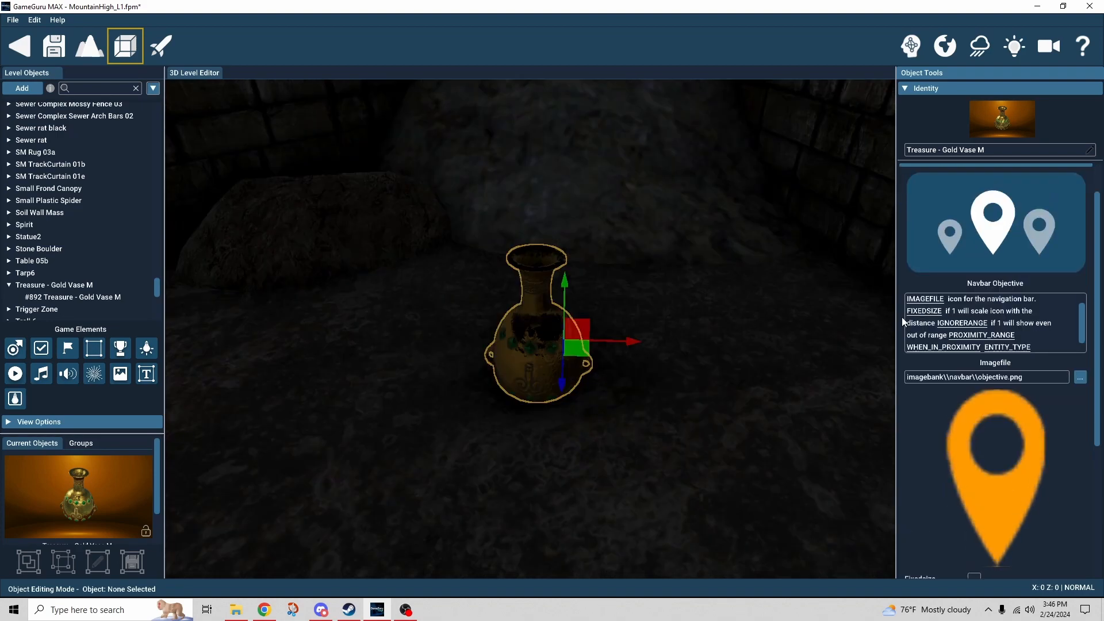
pyautogui.scroll(-1, 902, 317)
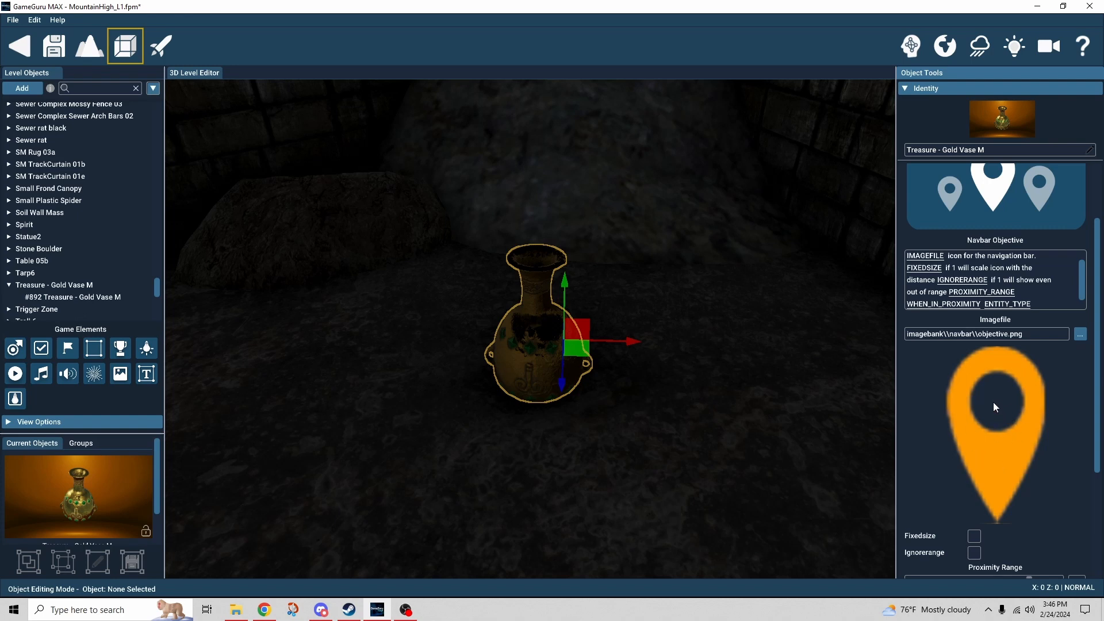
pyautogui.scroll(-3, 989, 388)
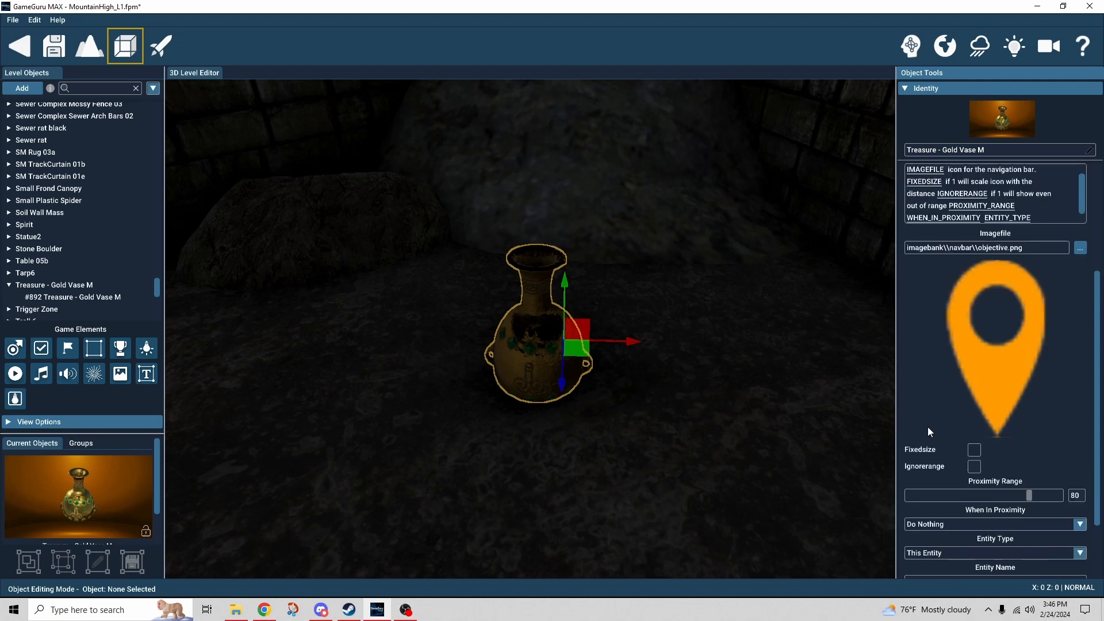
pyautogui.scroll(-3, 920, 426)
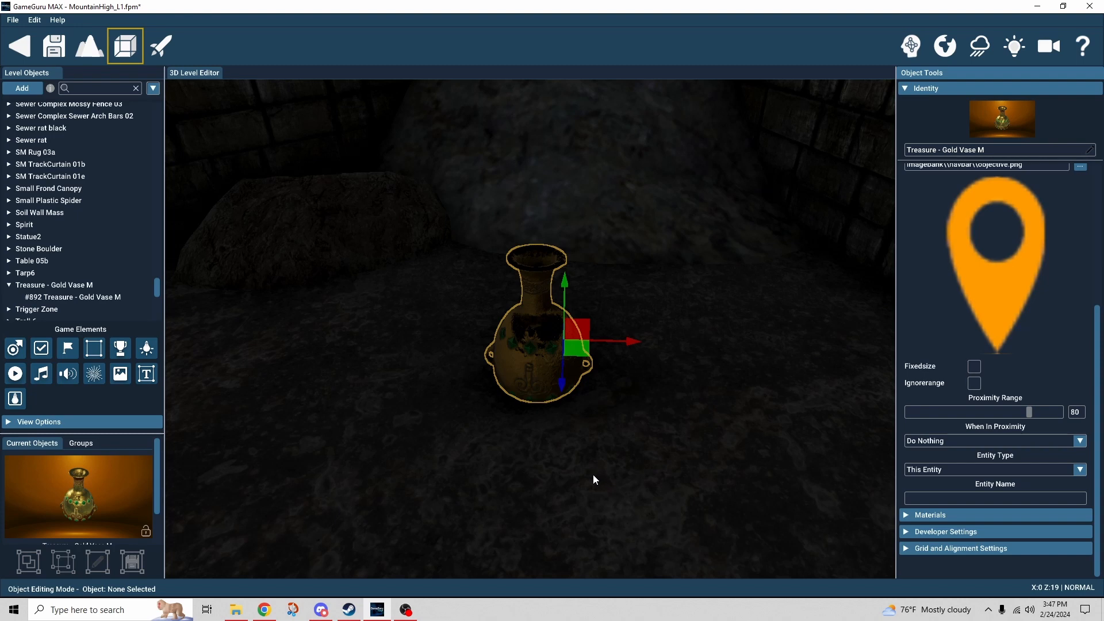
# - Set the vase's When In Proximity action to Destroy Entity and its Entity Type to Named Entity
pyautogui.click(984, 440)
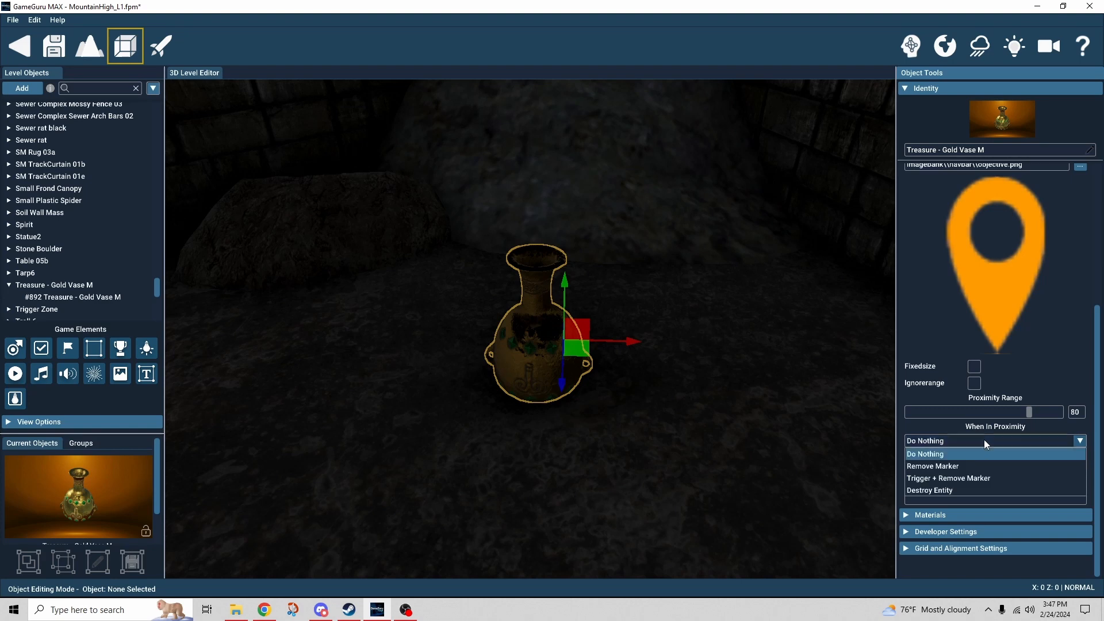
pyautogui.click(963, 490)
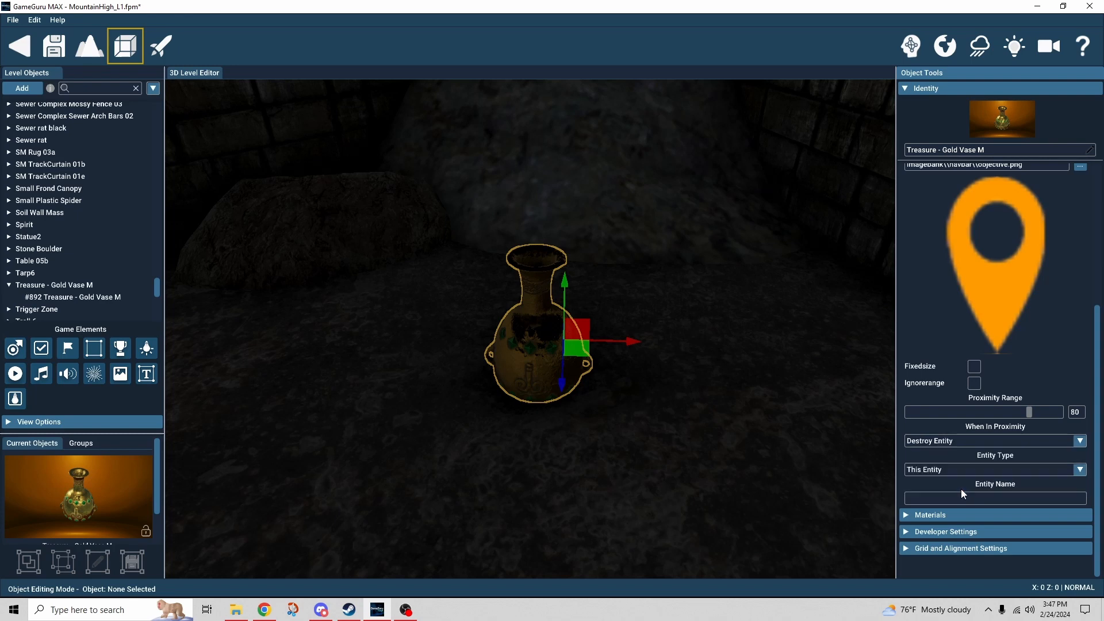
pyautogui.click(931, 471)
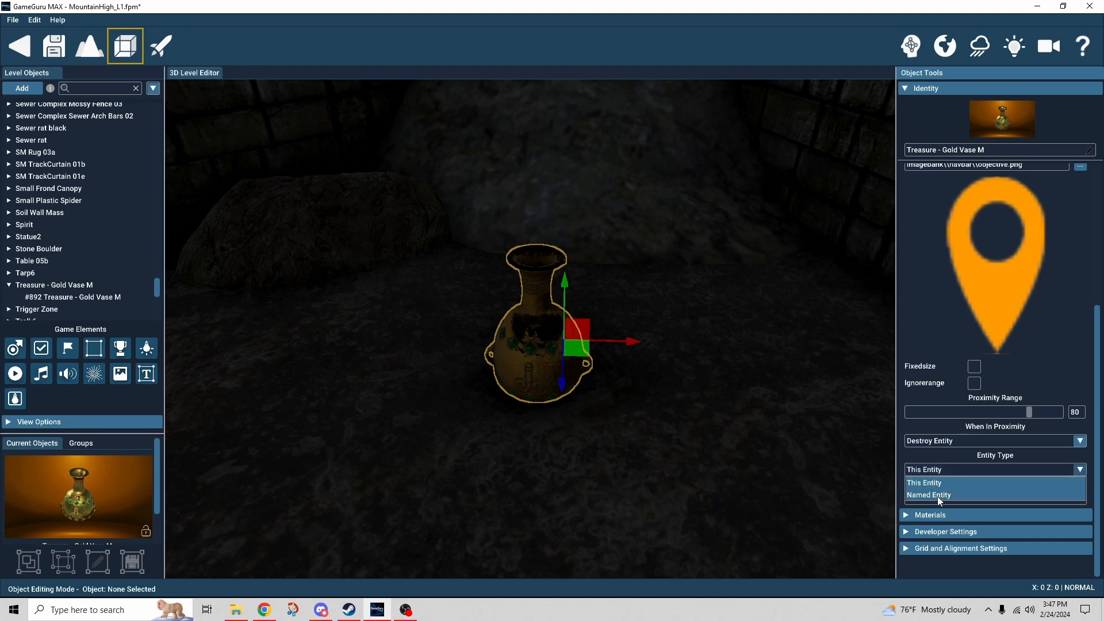
pyautogui.click(937, 496)
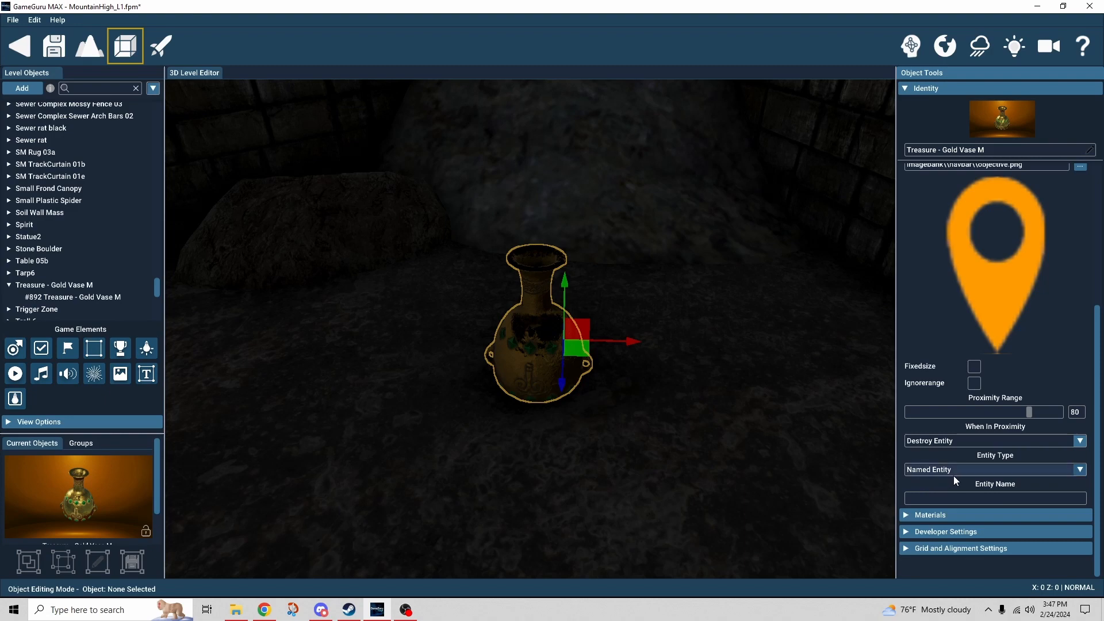
# - Check the name of the arched-window wall near the vase, and return to the vase's Entity Name setting
pyautogui.moveTo(771, 486); pyautogui.dragTo(750, 467, button='right')
pyautogui.click(724, 426)
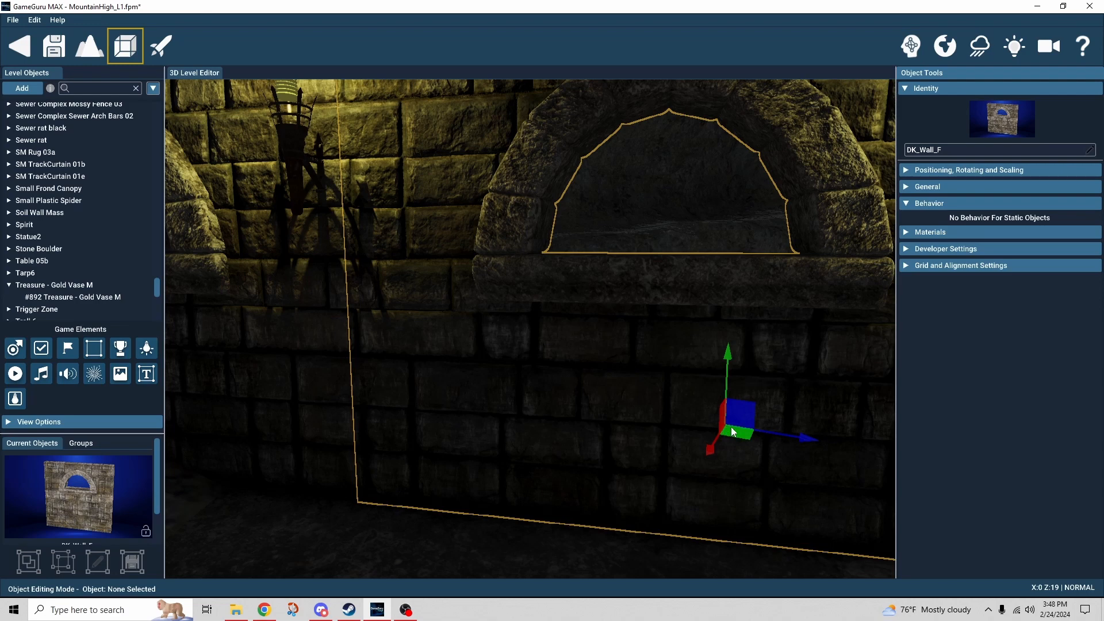
pyautogui.moveTo(726, 430)
pyautogui.mouseDown(button='right')
pyautogui.moveTo(690, 429)
pyautogui.moveTo(713, 428)
pyautogui.mouseUp(button='right')
pyautogui.click(491, 407)
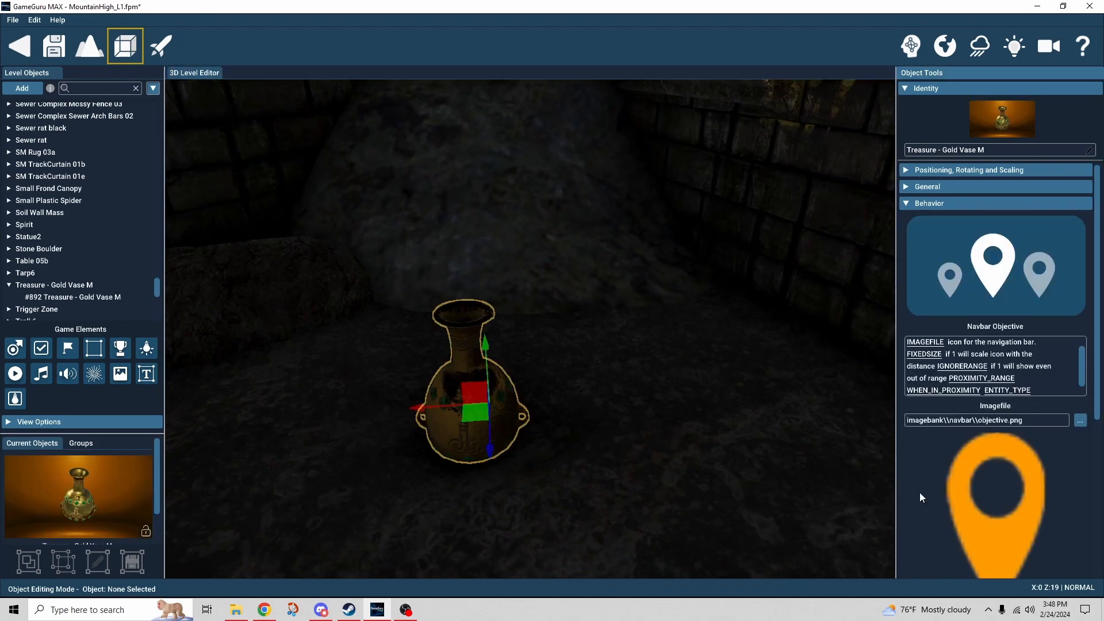
pyautogui.scroll(-5, 938, 454)
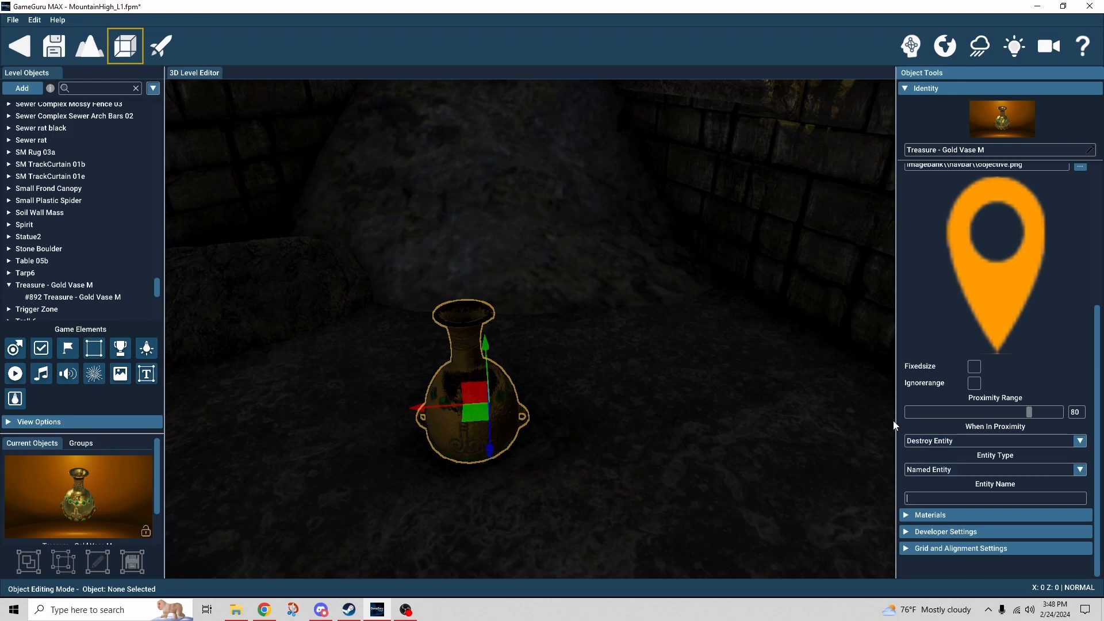
# - Check the name of the floor piece beneath the gold vase, and reselect the vase to return to its Navbar Objective settings
pyautogui.click(788, 427)
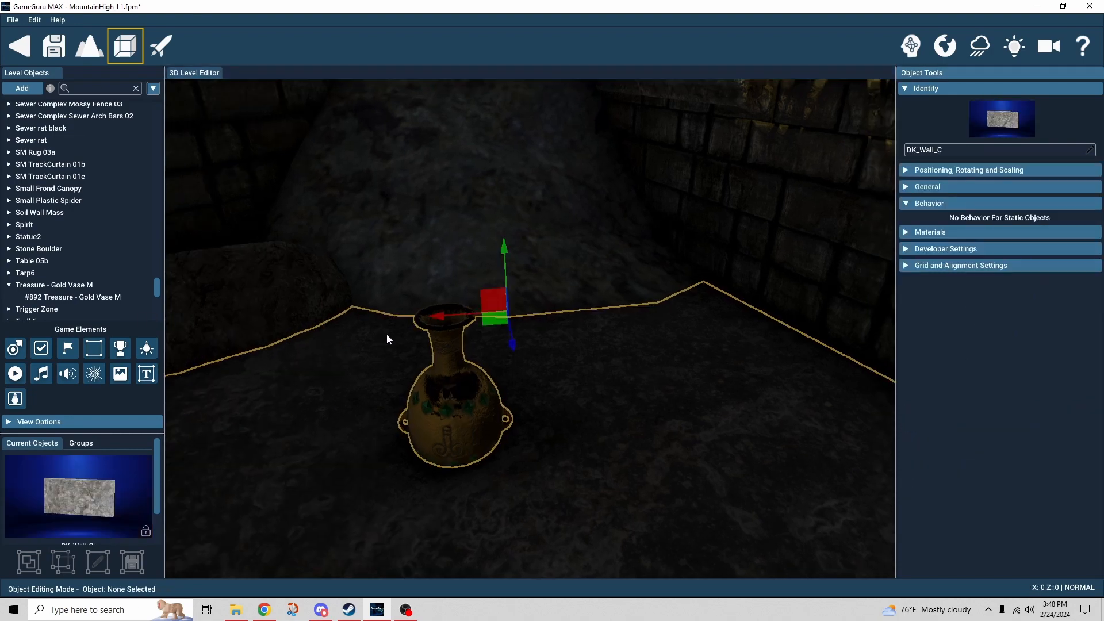
pyautogui.click(647, 370)
pyautogui.moveTo(639, 381); pyautogui.dragTo(601, 384, button='right')
pyautogui.scroll(5, 602, 385)
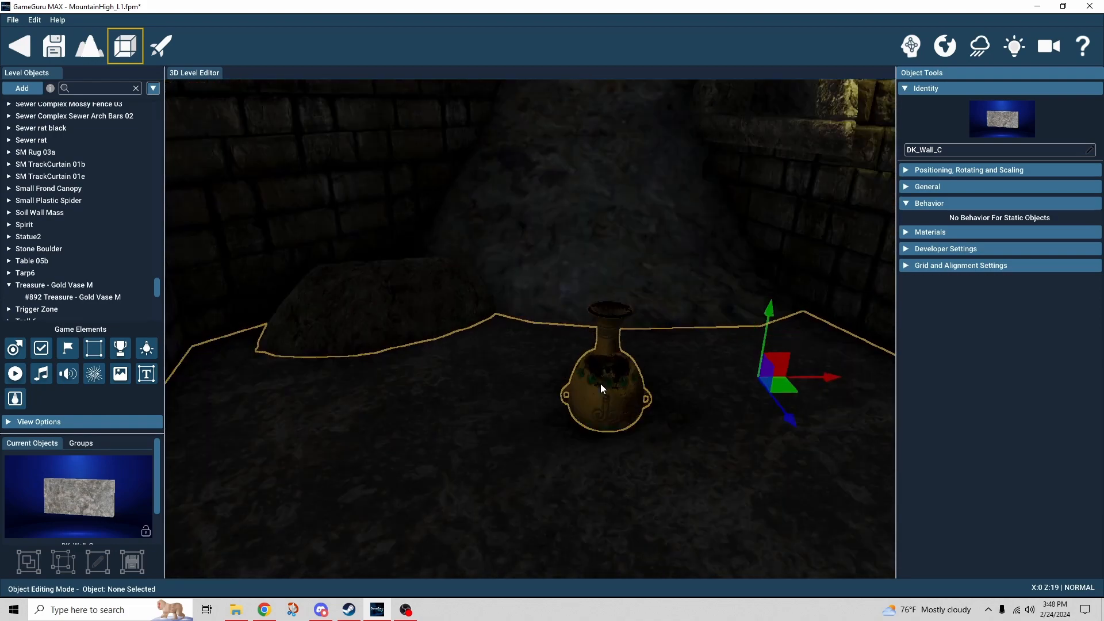
pyautogui.click(600, 389)
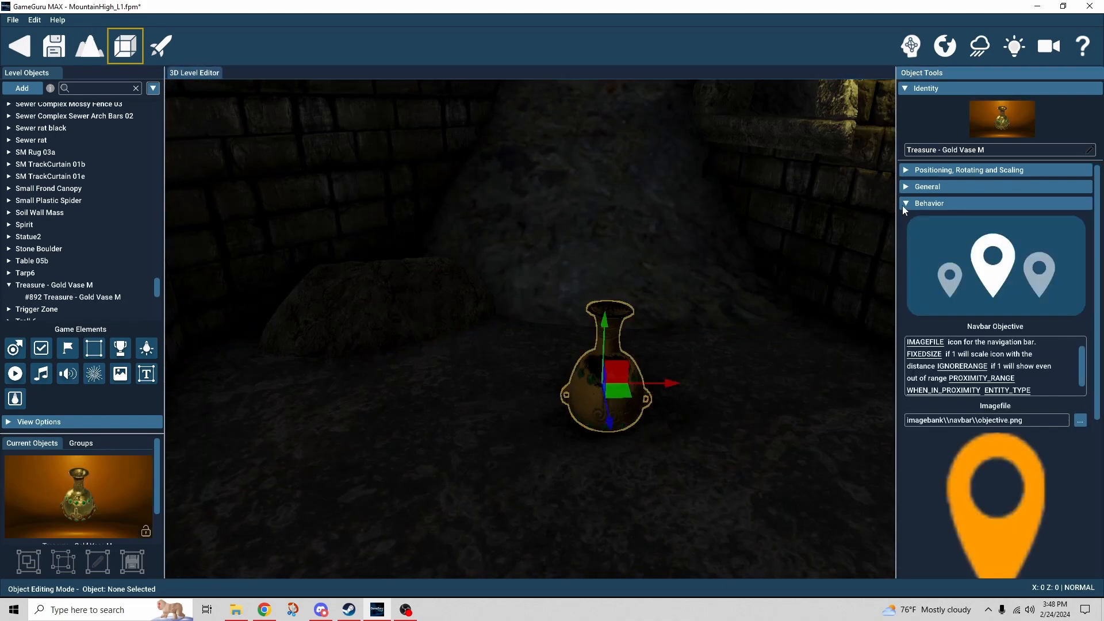
pyautogui.scroll(-5, 905, 276)
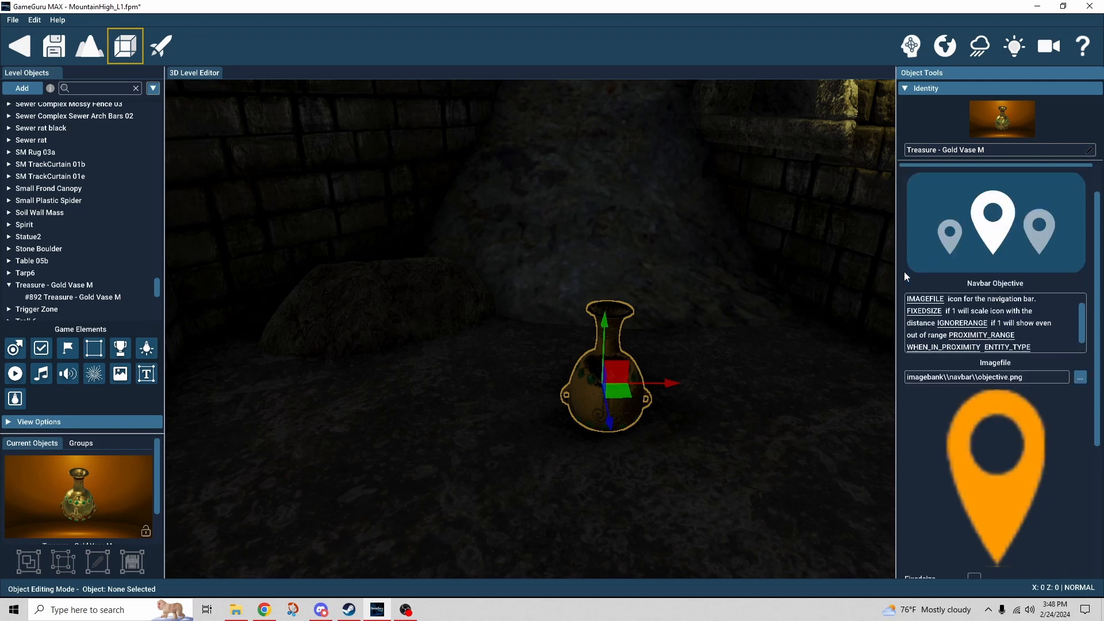